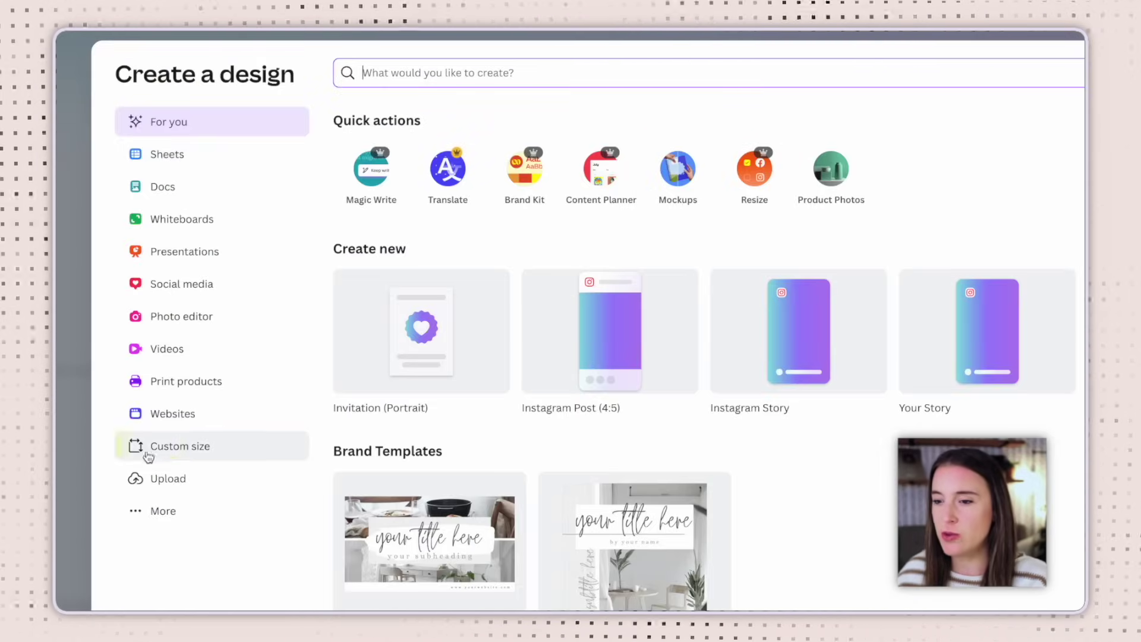
Create a custom-size design in inches, 5 wide by 7 high
left_click(208, 452)
left_click(647, 141)
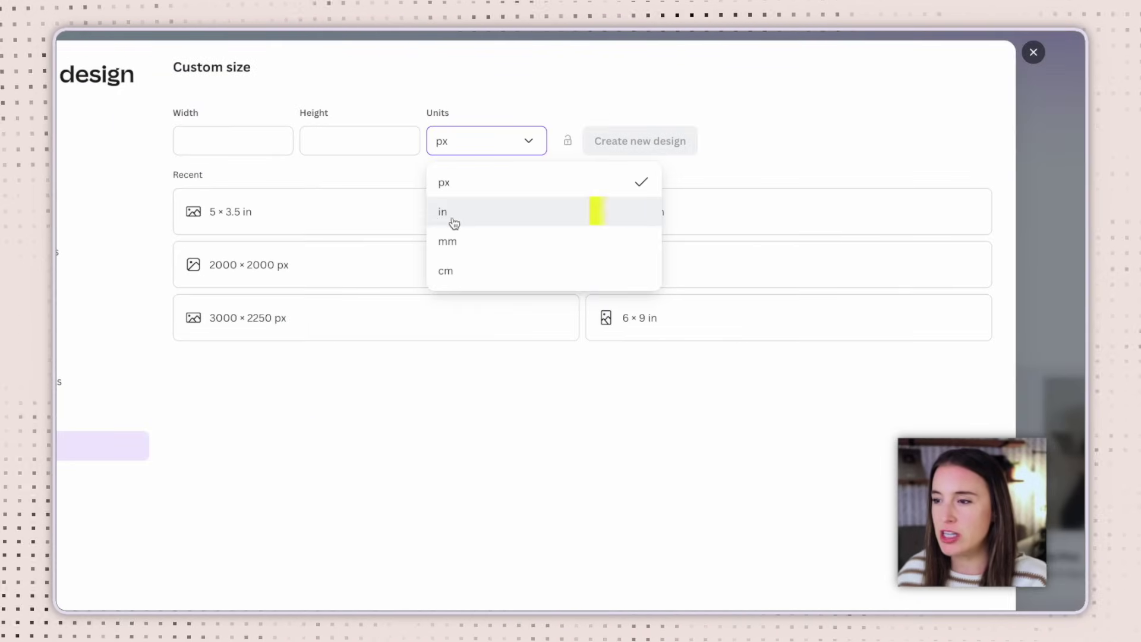
left_click(627, 221)
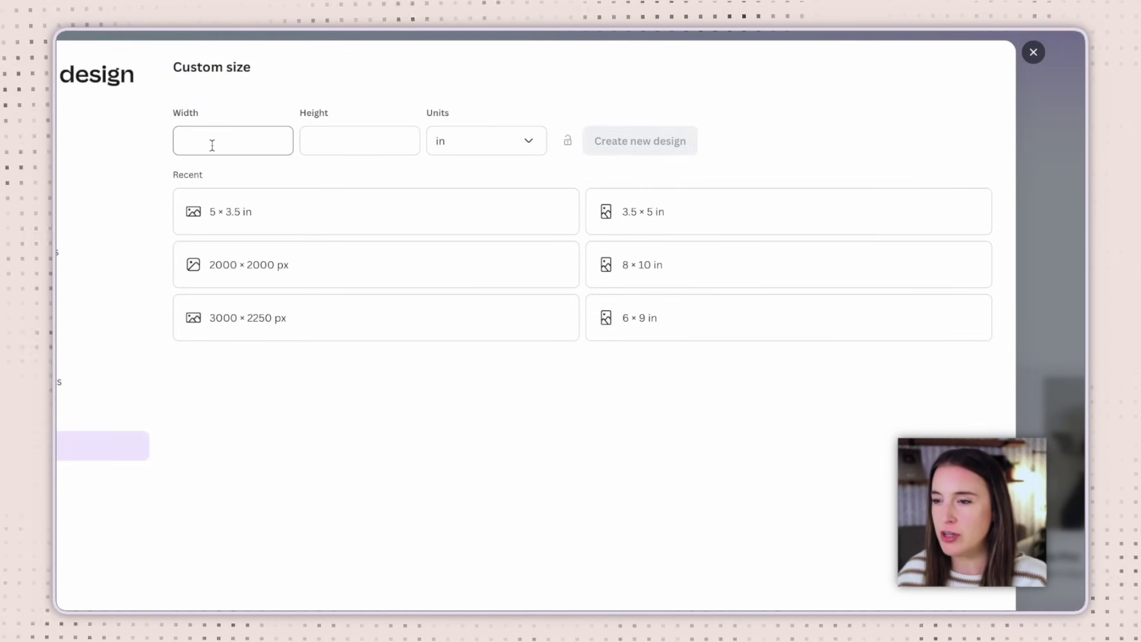
left_click(225, 143)
type("5")
left_click(326, 138)
type("7")
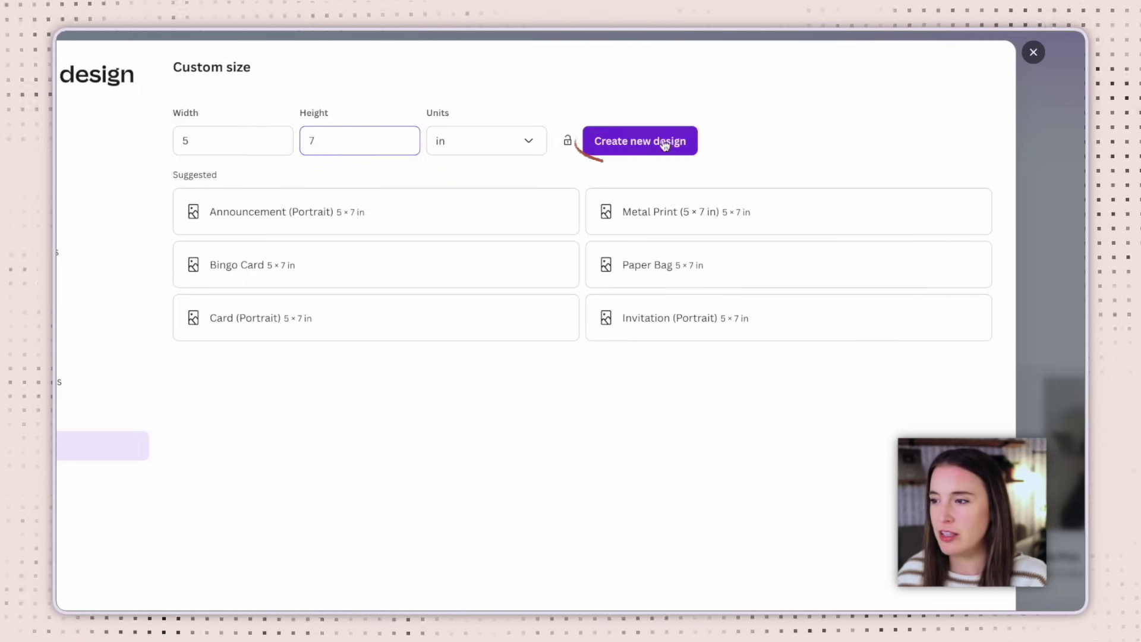
left_click(658, 147)
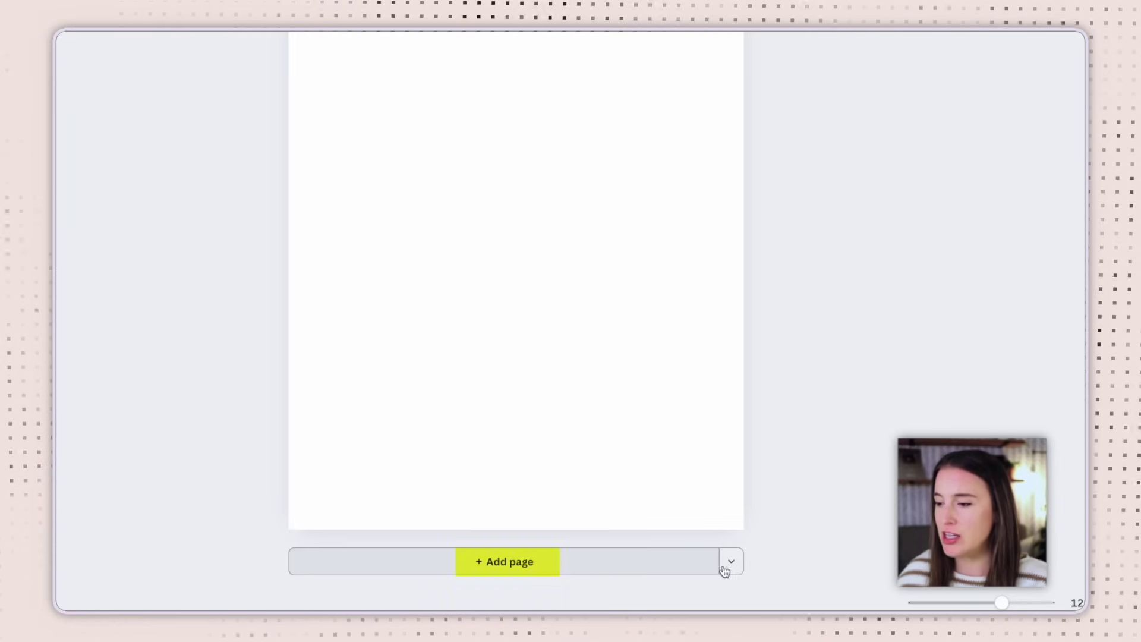
Add a second page with a custom size of 5 × 3.5 in
left_click(737, 568)
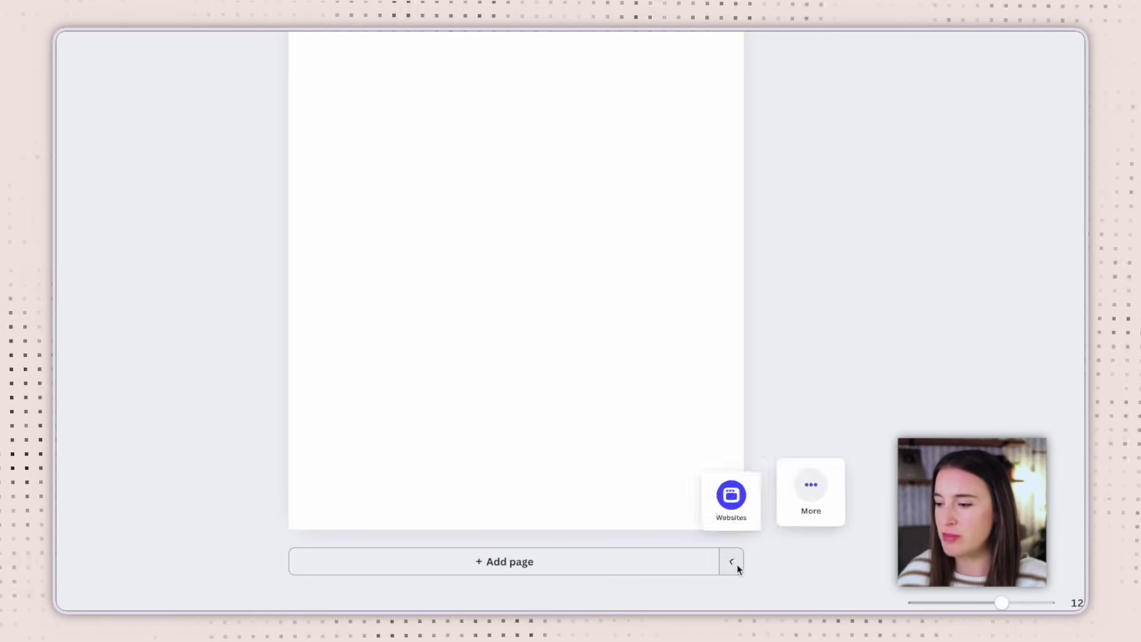
left_click(811, 501)
left_click(654, 390)
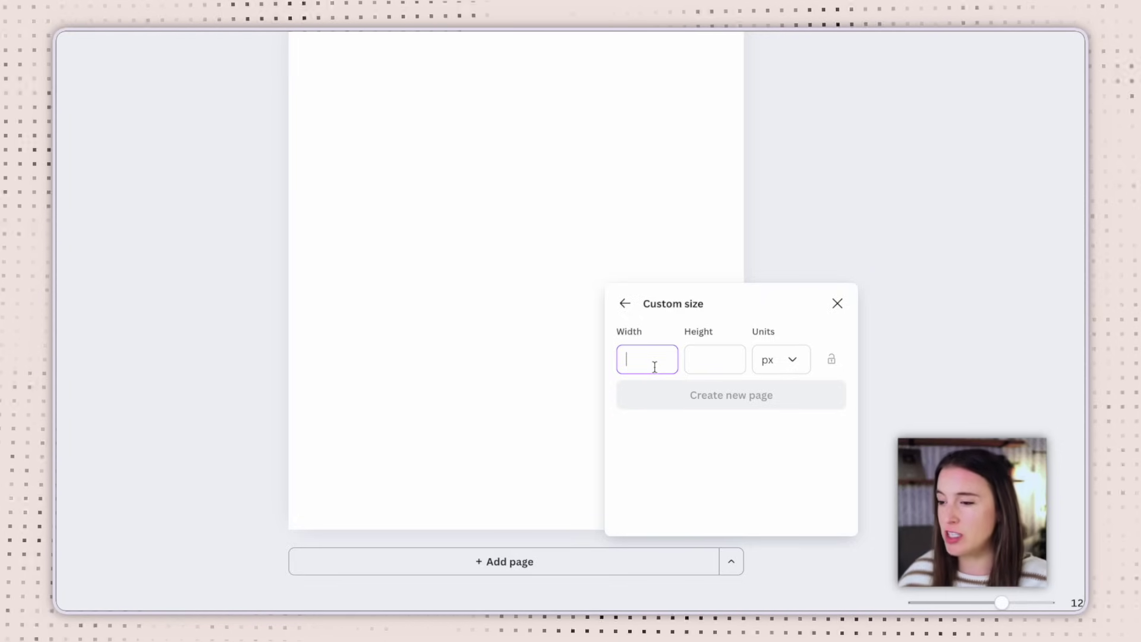
left_click(781, 360)
left_click(784, 433)
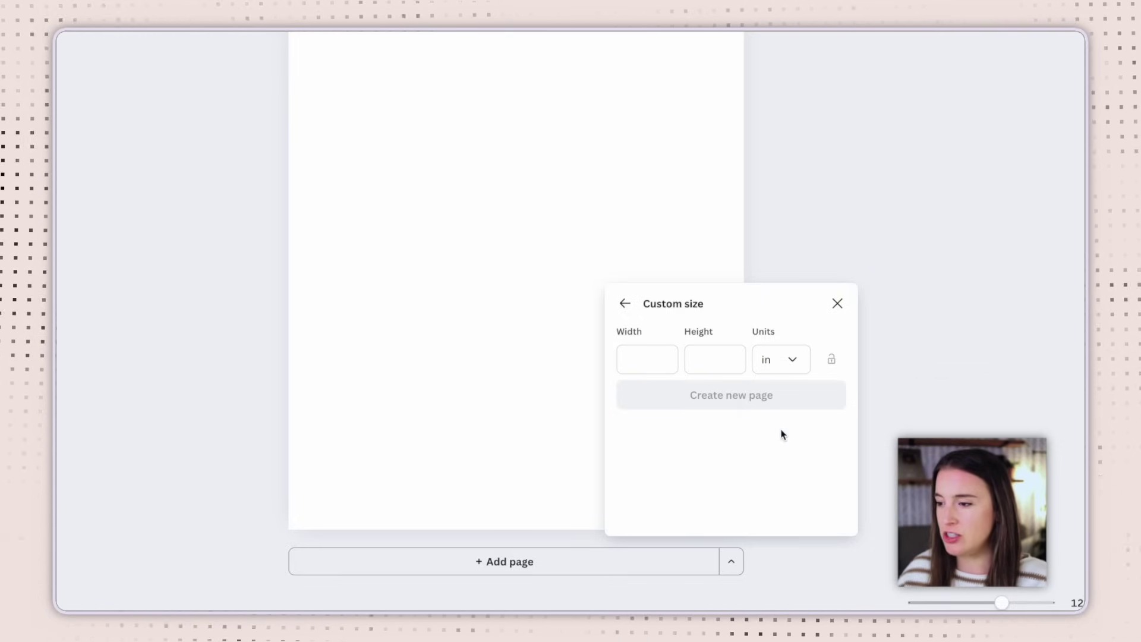
type("5")
left_click(691, 359)
type("3.5")
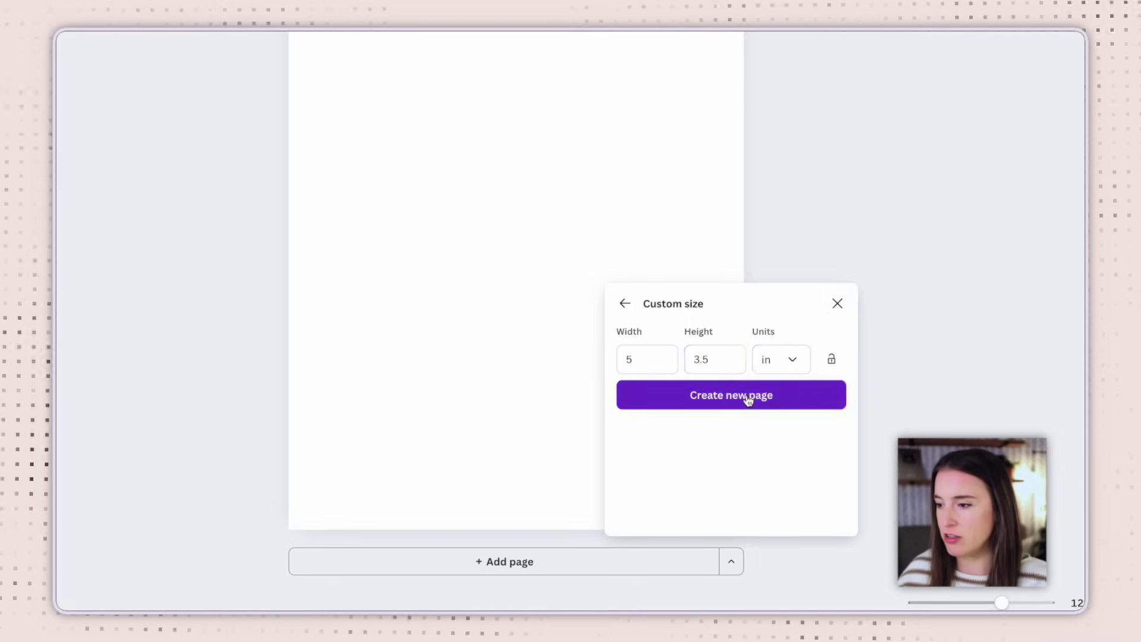
left_click(746, 399)
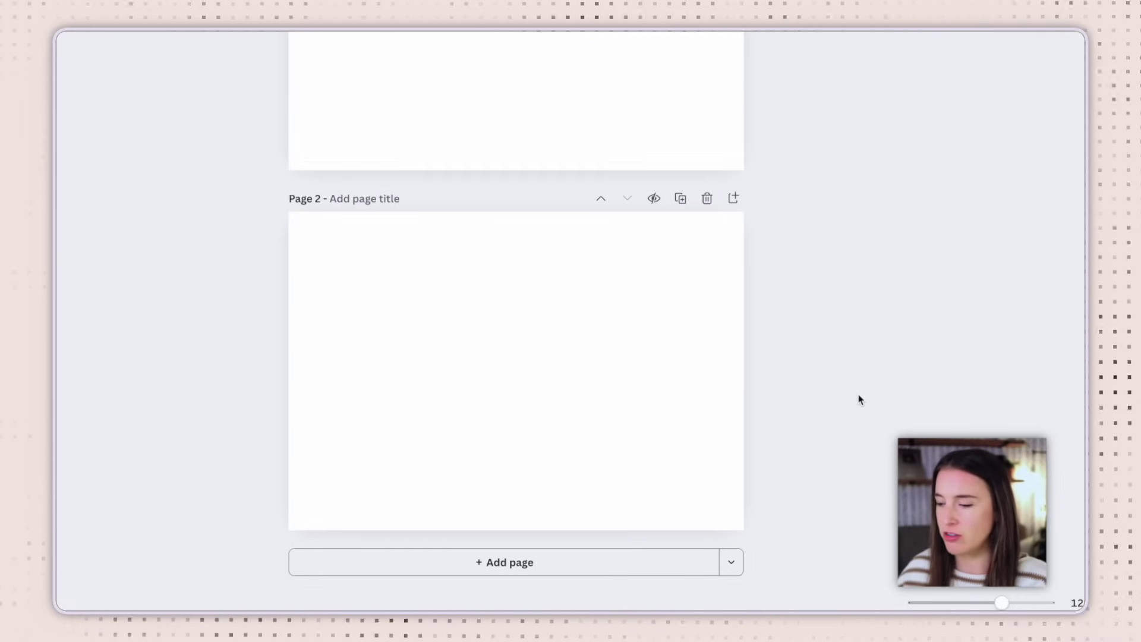
Duplicate the 5 × 3.5 in page to make a third page, then zoom out to view all pages
left_click(681, 201)
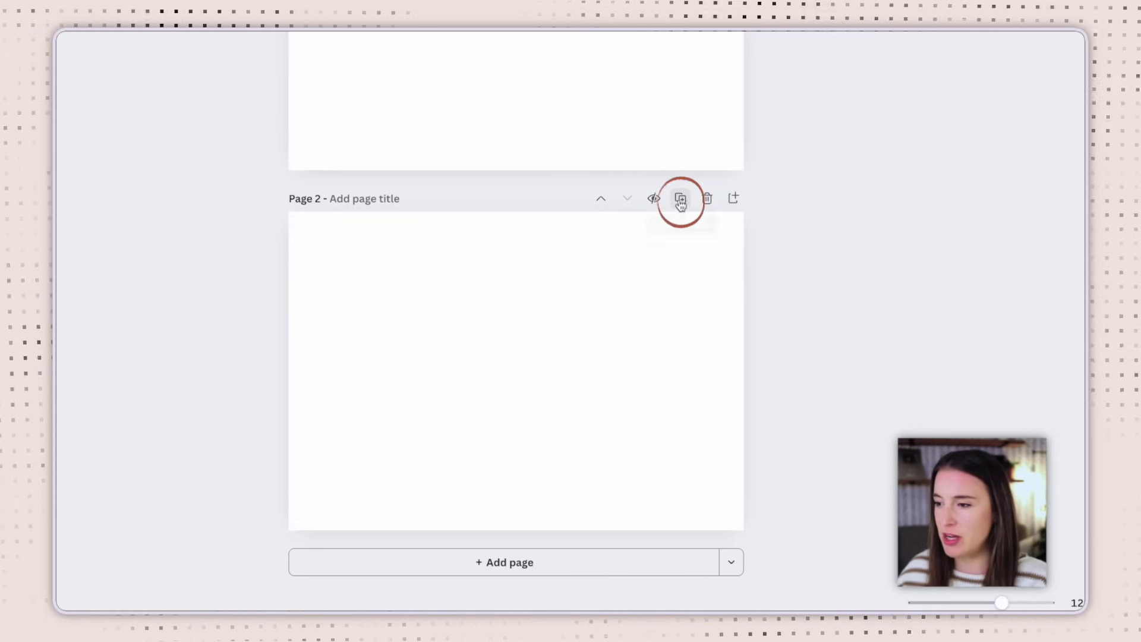
left_click(681, 201)
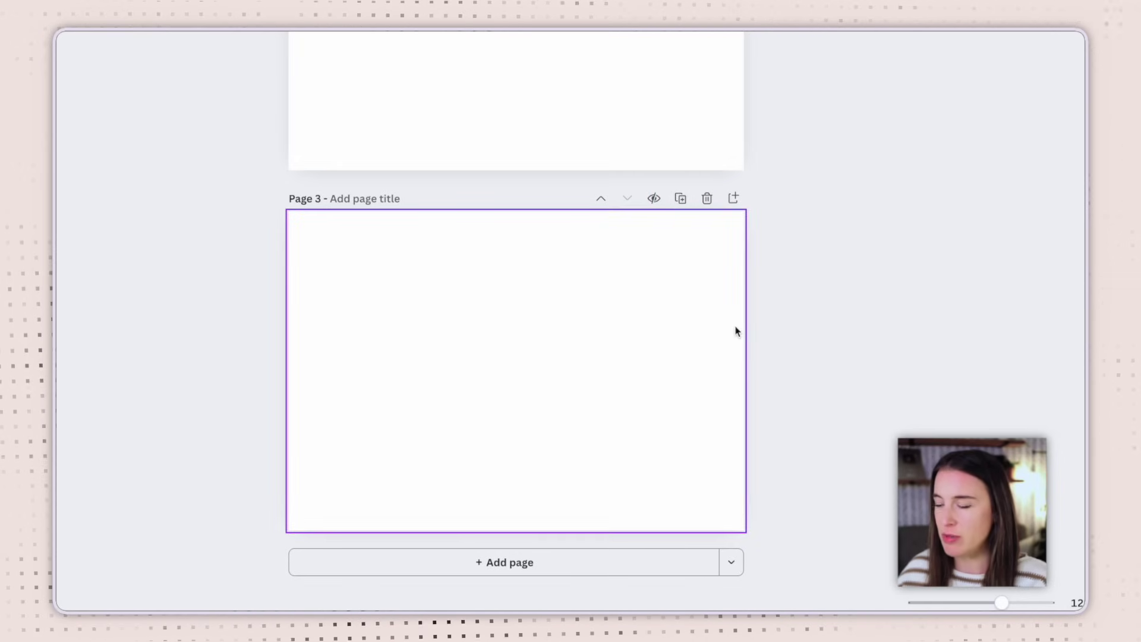
left_click_drag(989, 599, 927, 602)
scroll(815, 437, "up", 3)
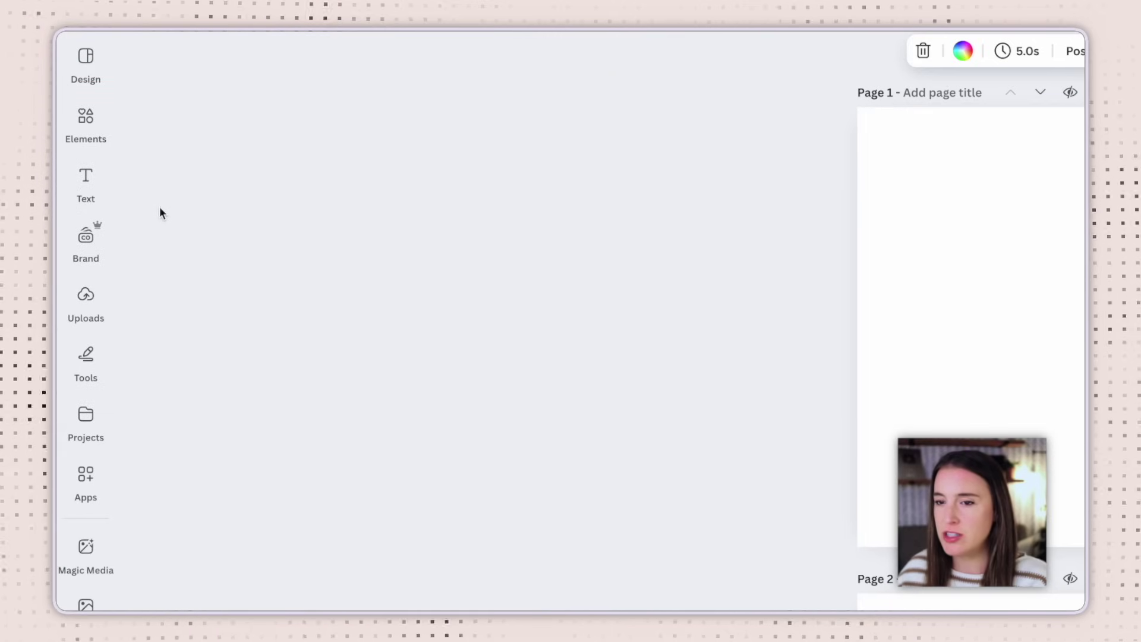
Add a text box with the first partner's name, enlarge it, and place it at the top centre of page 1
left_click(72, 172)
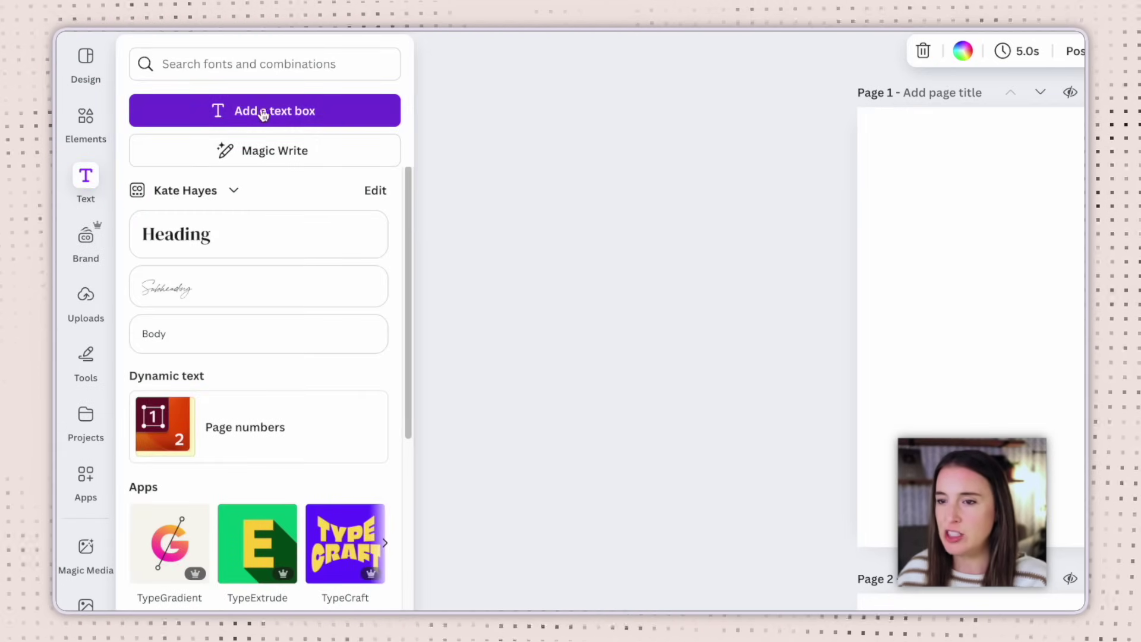
left_click(333, 116)
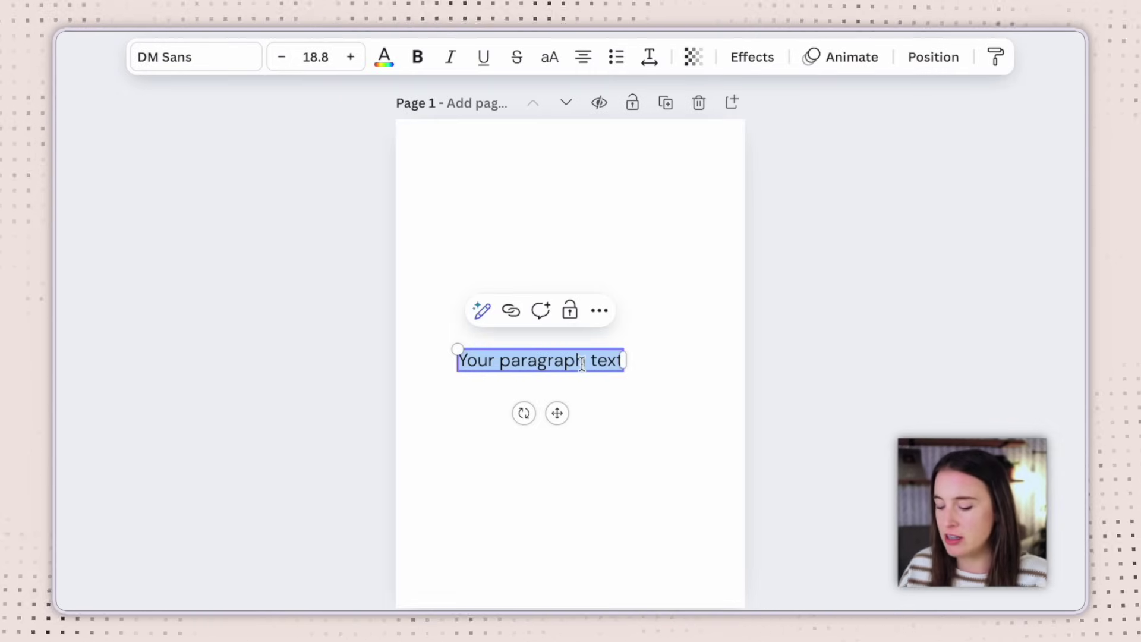
left_click_drag(474, 346, 418, 340)
left_click_drag(529, 412, 587, 238)
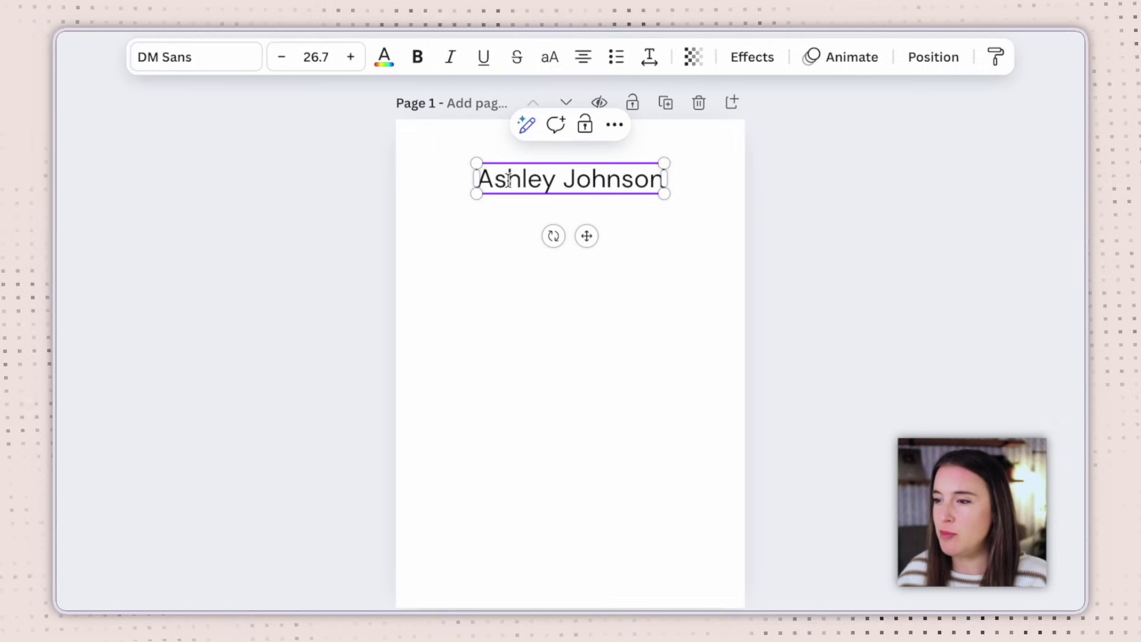
Change the name's font to Cardo and toggle bold on the text
left_click(220, 67)
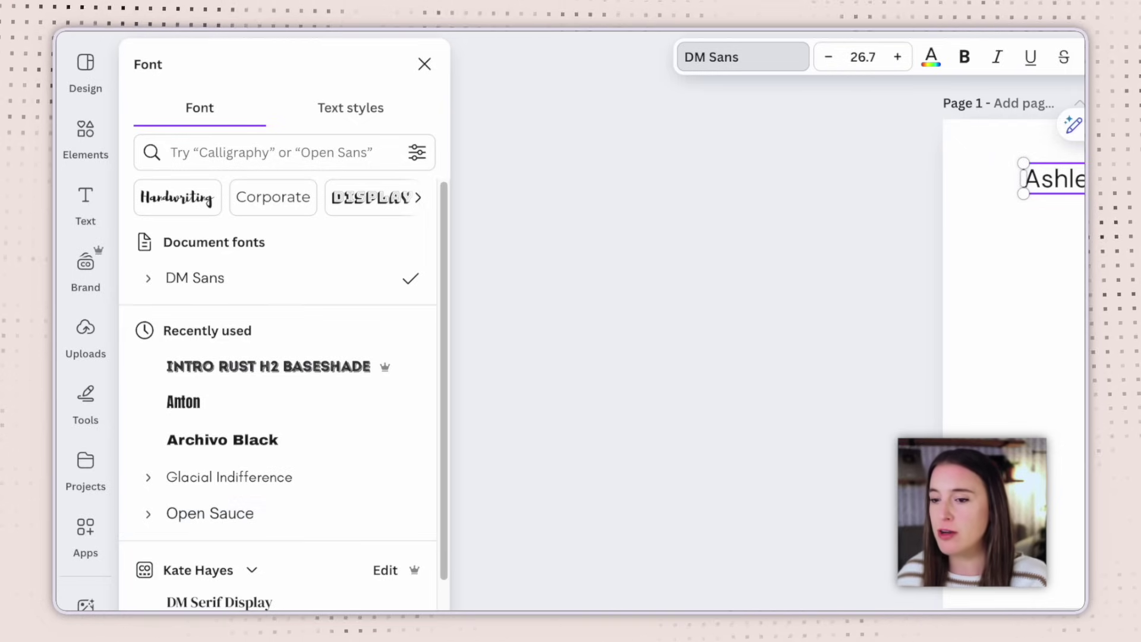
scroll(284, 384, "down", 4)
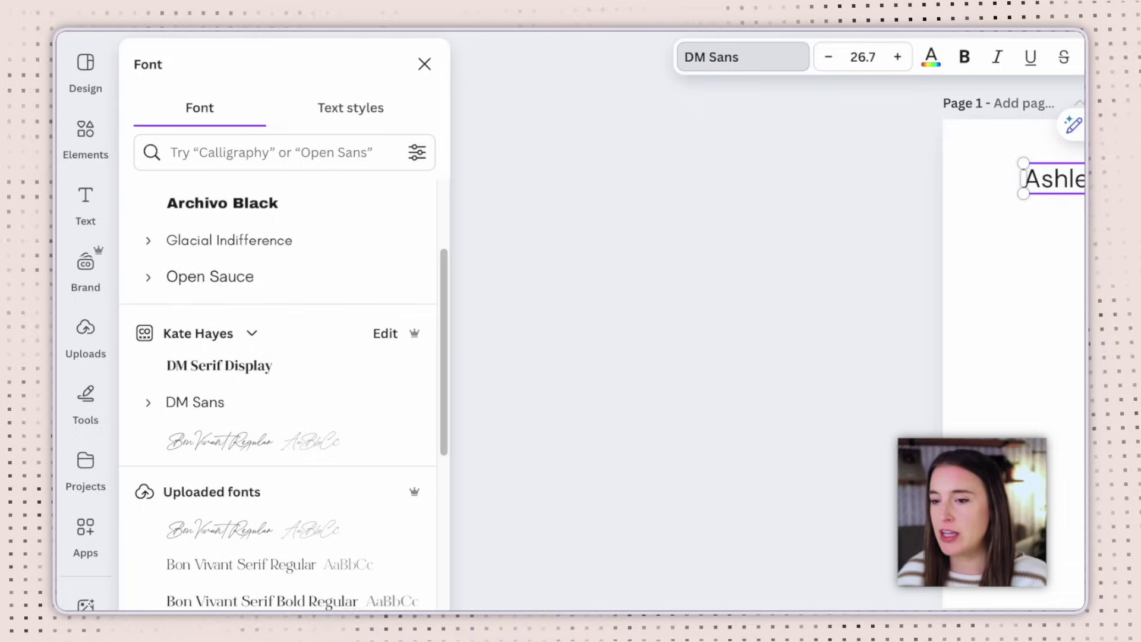
scroll(409, 581, "down", 15)
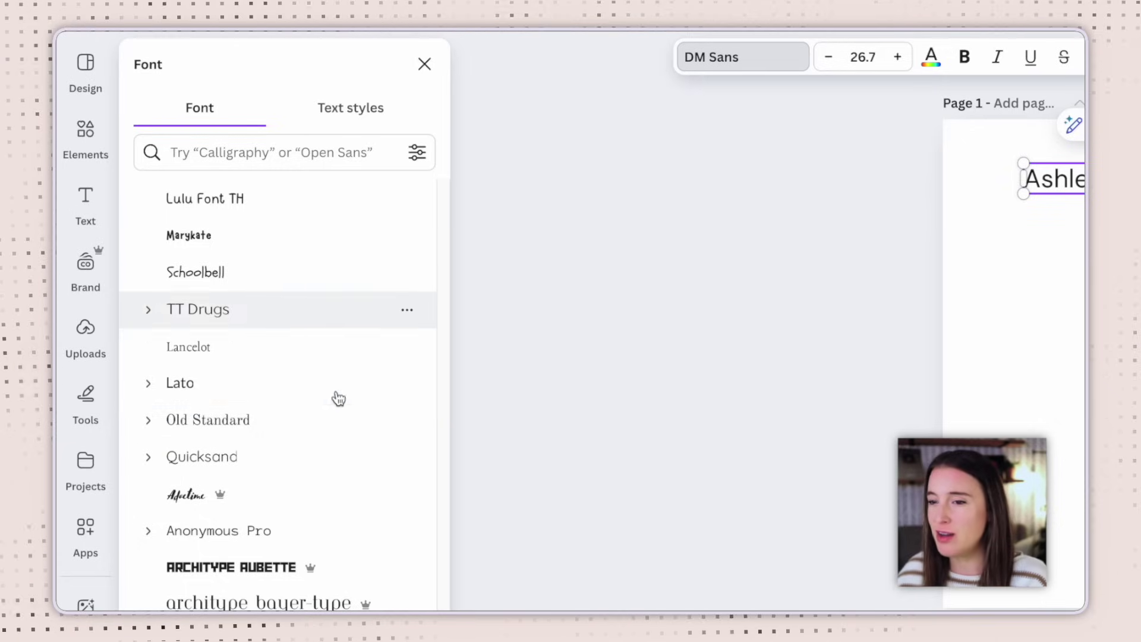
scroll(349, 473, "up", 1)
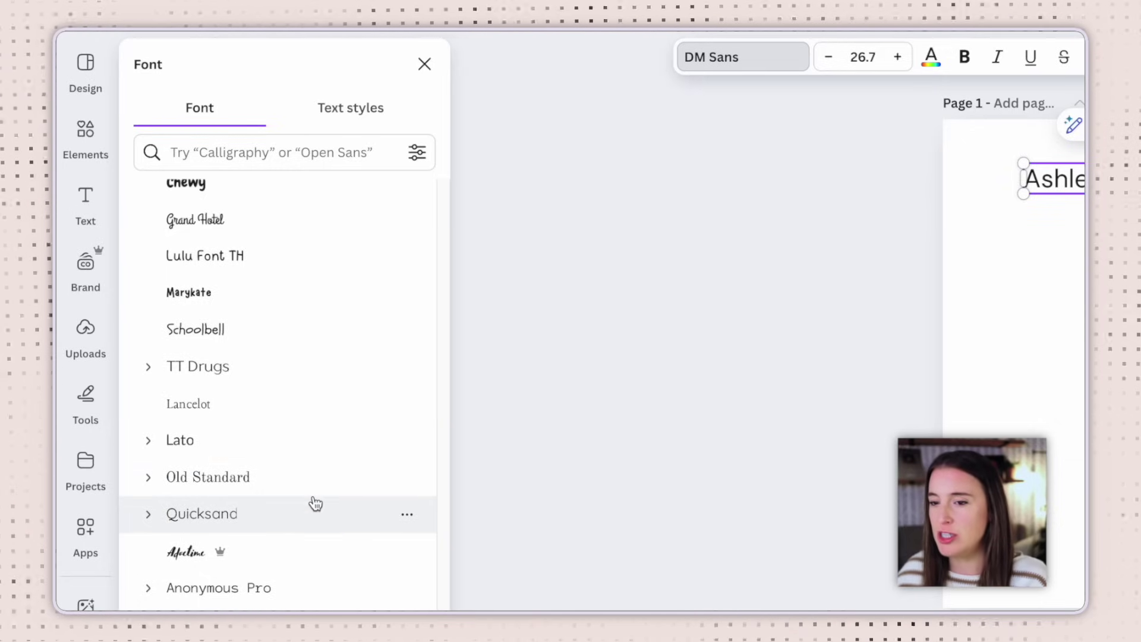
left_click(299, 479)
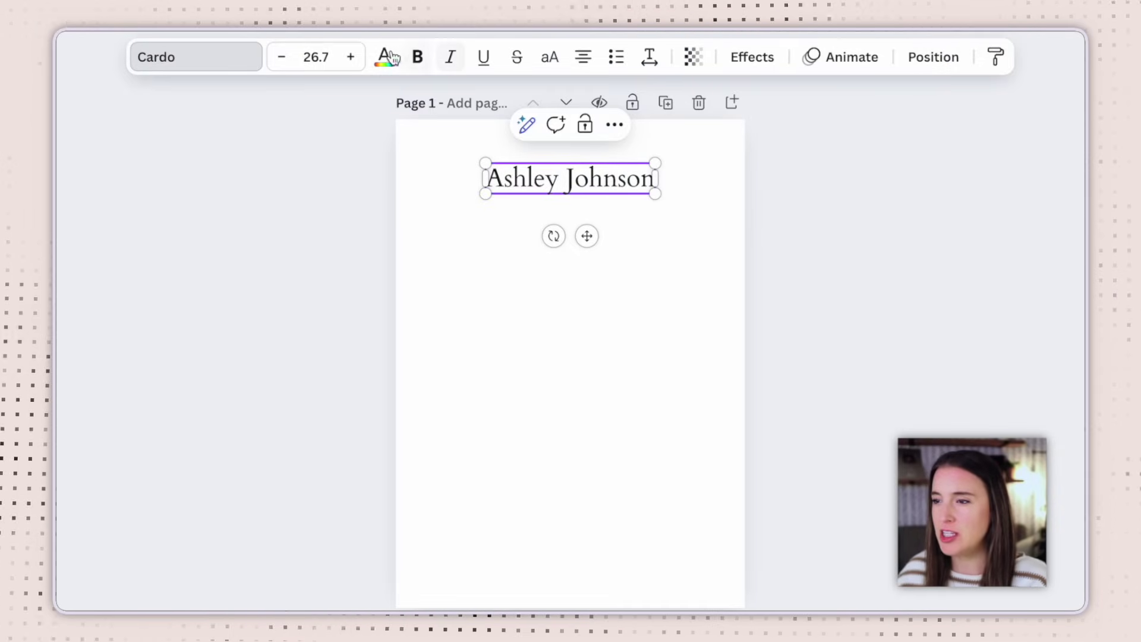
left_click(418, 59)
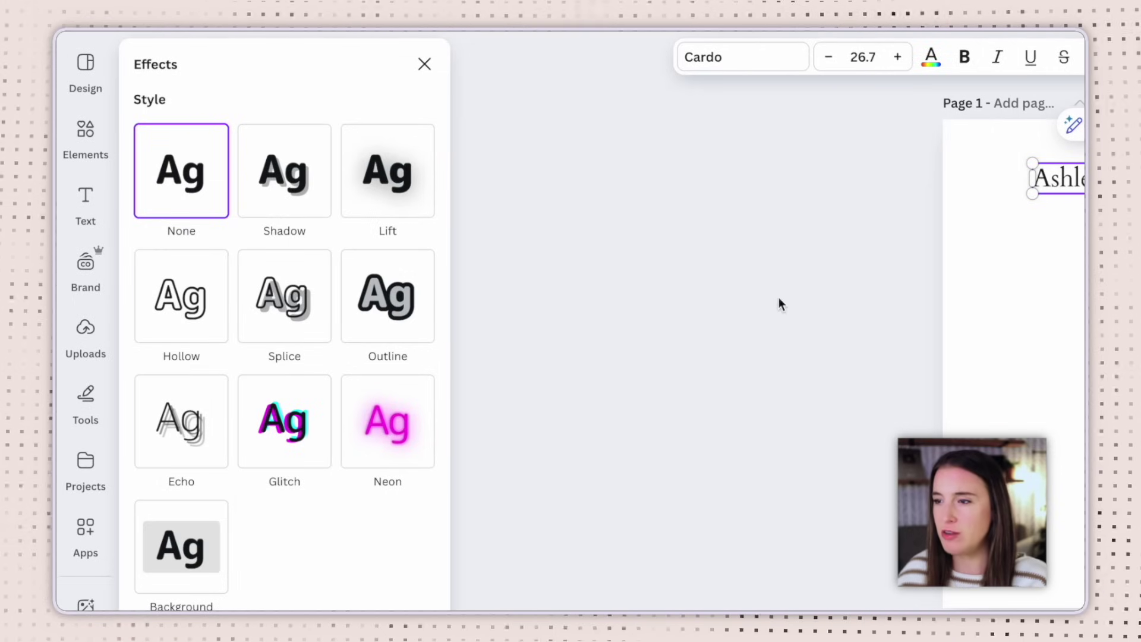
Enlarge the name to size 36.5 and centre it horizontally near the top
left_click_drag(654, 192, 700, 232)
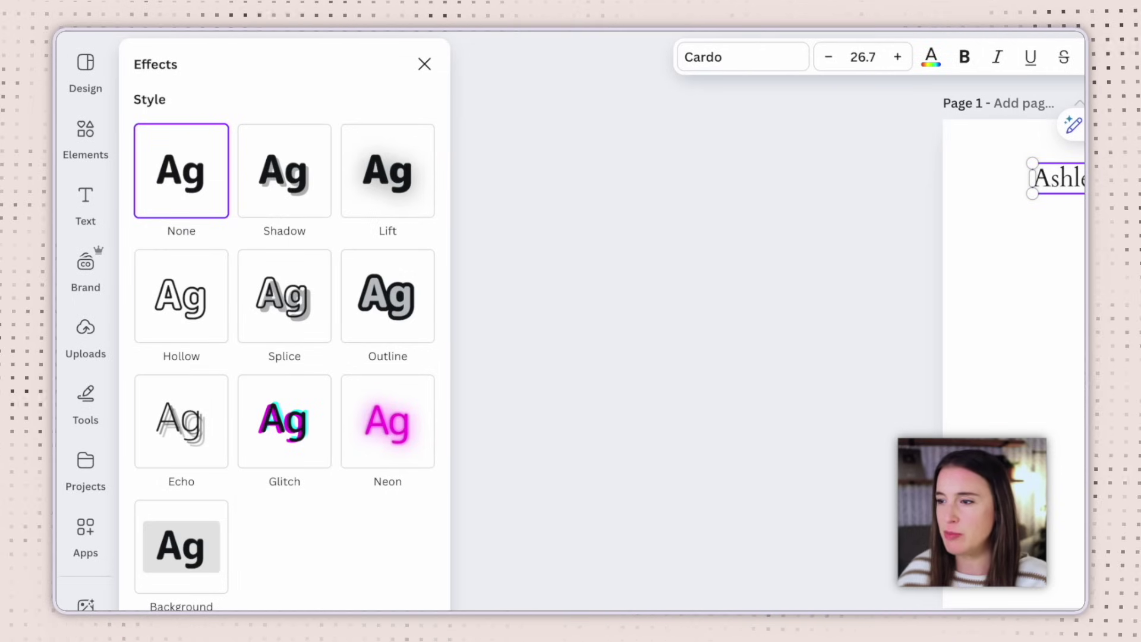
mouse_move(486, 163)
left_mouse_down()
mouse_move(433, 155)
mouse_move(485, 163)
left_mouse_up()
left_click_drag(616, 250, 586, 241)
left_click(532, 257)
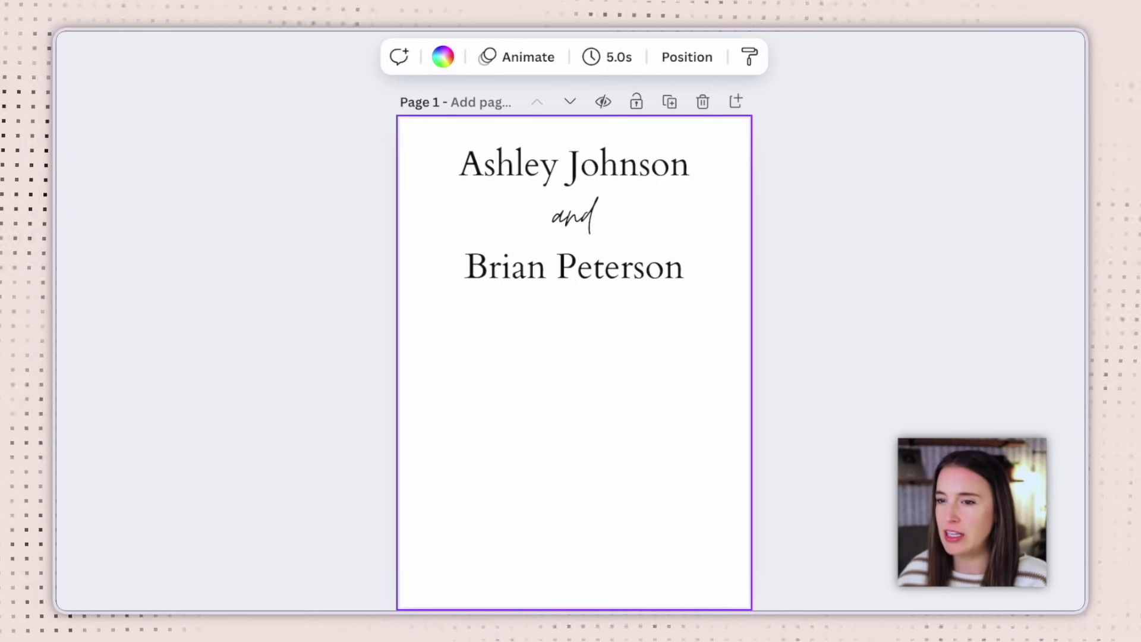
Copy the script 'and' below the second name and paste in the invitation request wording
left_click(590, 227)
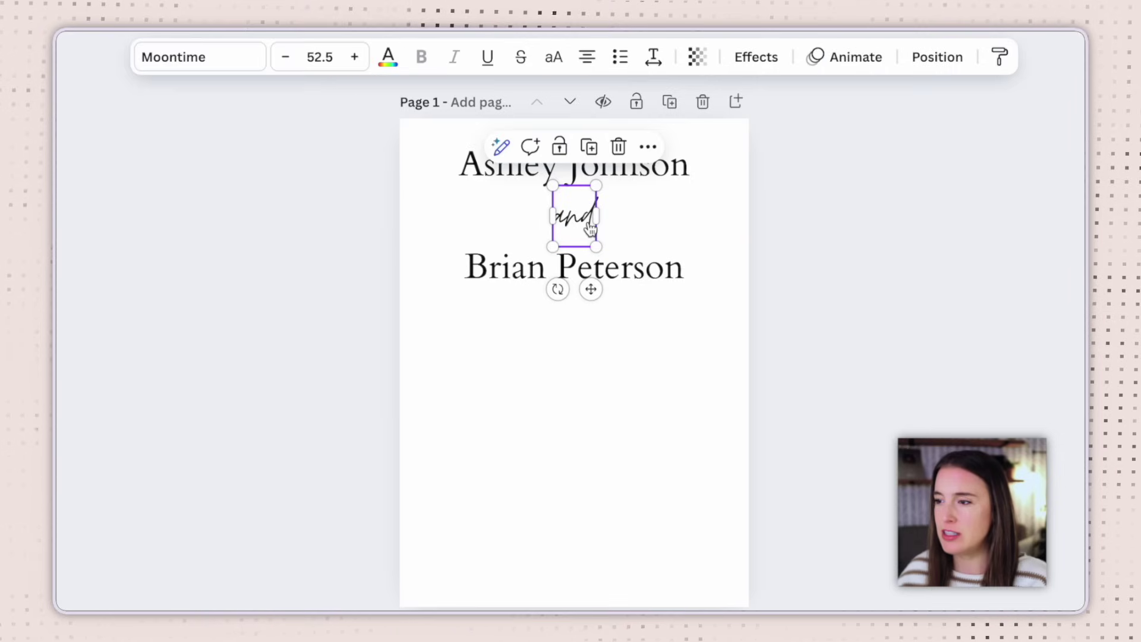
left_click(590, 147)
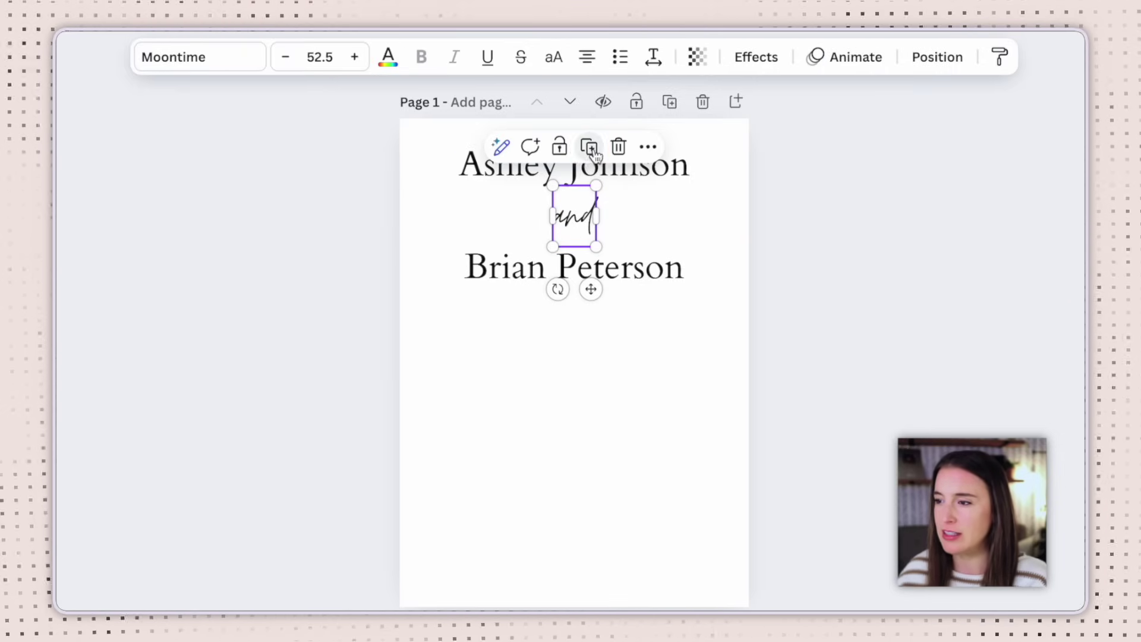
left_click_drag(596, 235, 583, 353)
left_click(584, 352)
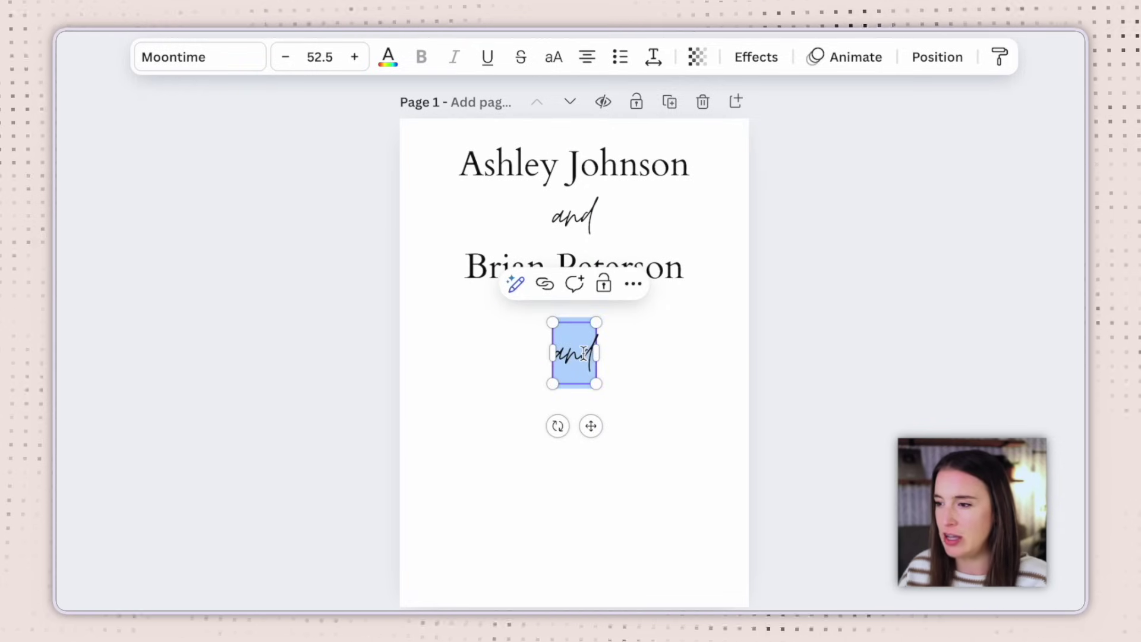
type("request the presence of your company at their wedding")
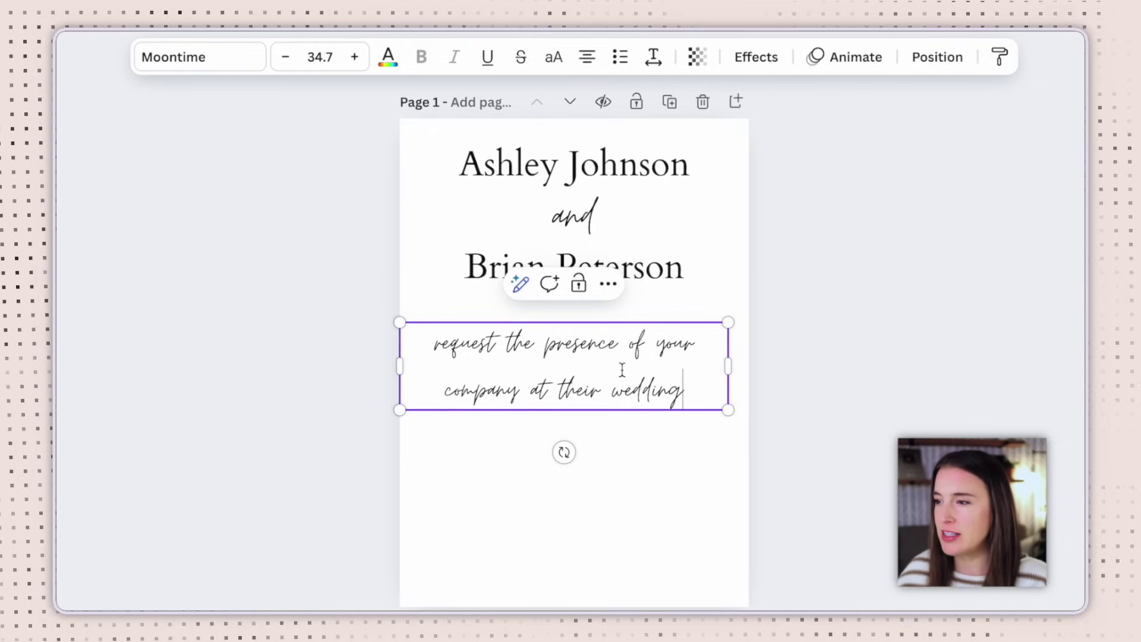
Tighten the script line's spacing to about 1.2 and shrink its text box slightly
left_click(654, 62)
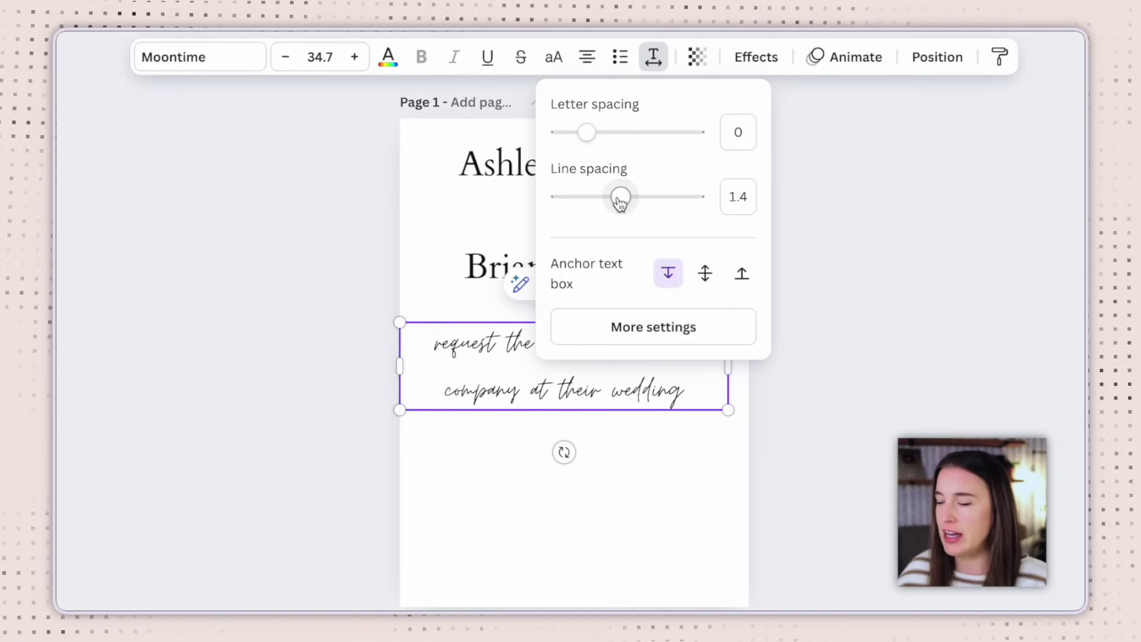
left_click_drag(620, 203, 597, 202)
left_click(521, 390)
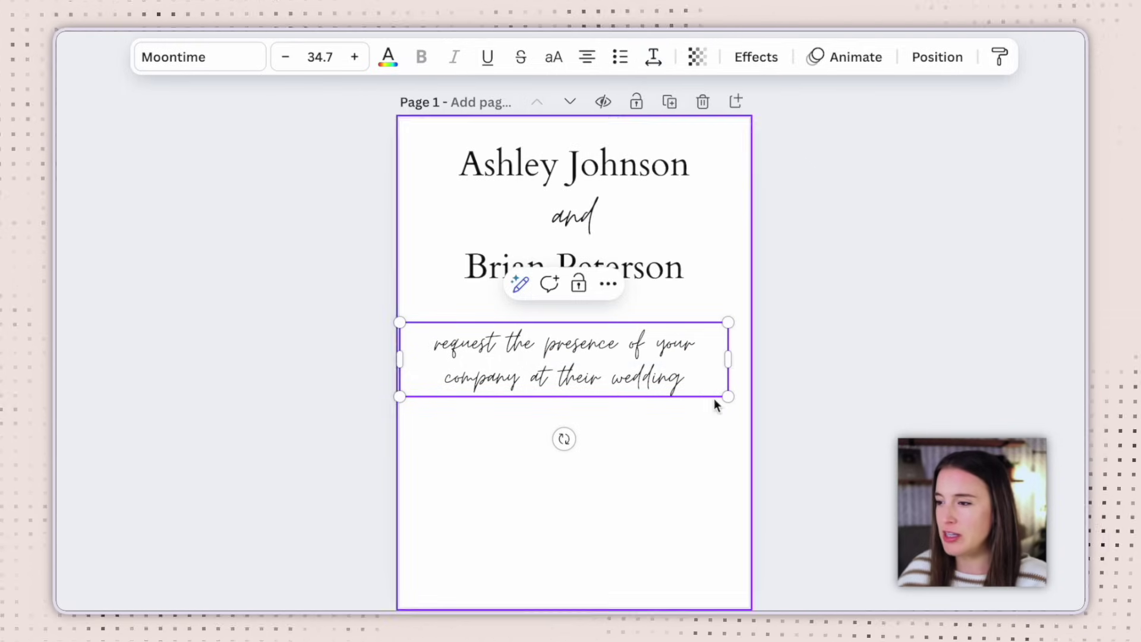
left_click_drag(726, 395, 716, 361)
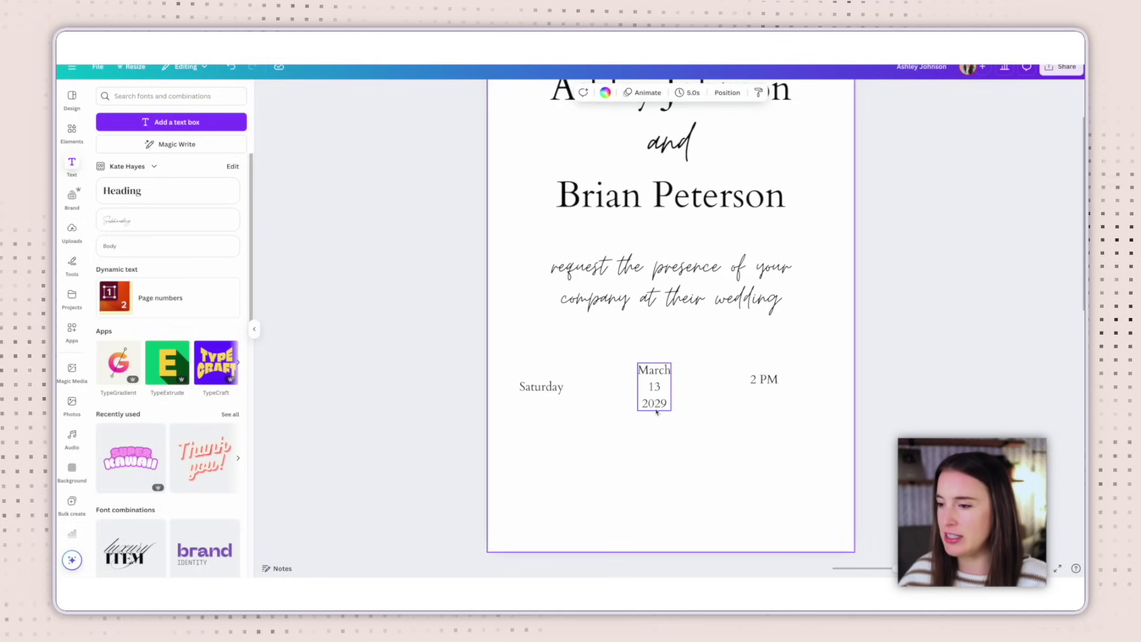
Centre the March 13 2029 date block, with Saturday and 2 PM evenly spaced on either side
left_click_drag(657, 410, 656, 398)
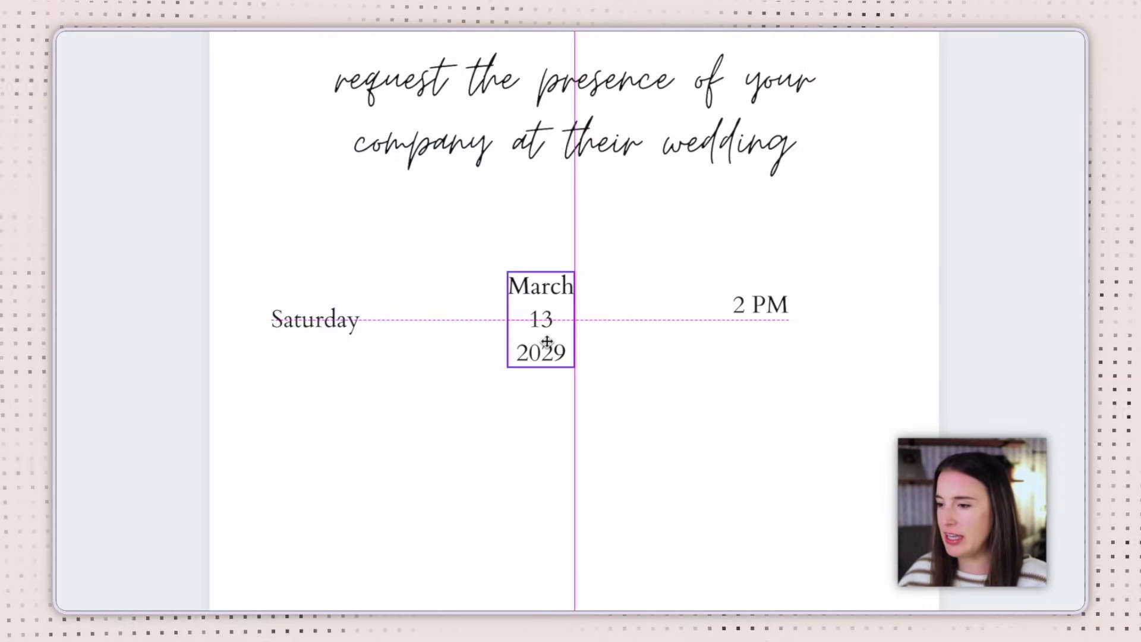
left_click_drag(547, 342, 590, 324)
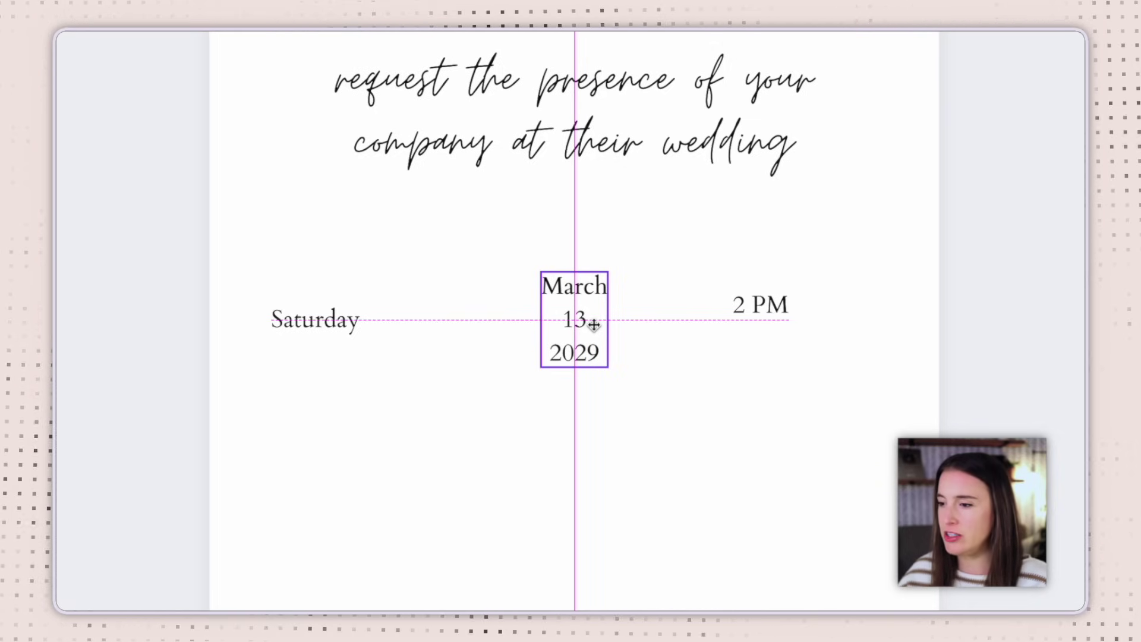
mouse_move(594, 322)
left_mouse_down()
mouse_move(588, 287)
mouse_move(594, 327)
left_mouse_up()
left_click_drag(331, 329, 402, 331)
left_click_drag(783, 309, 766, 325)
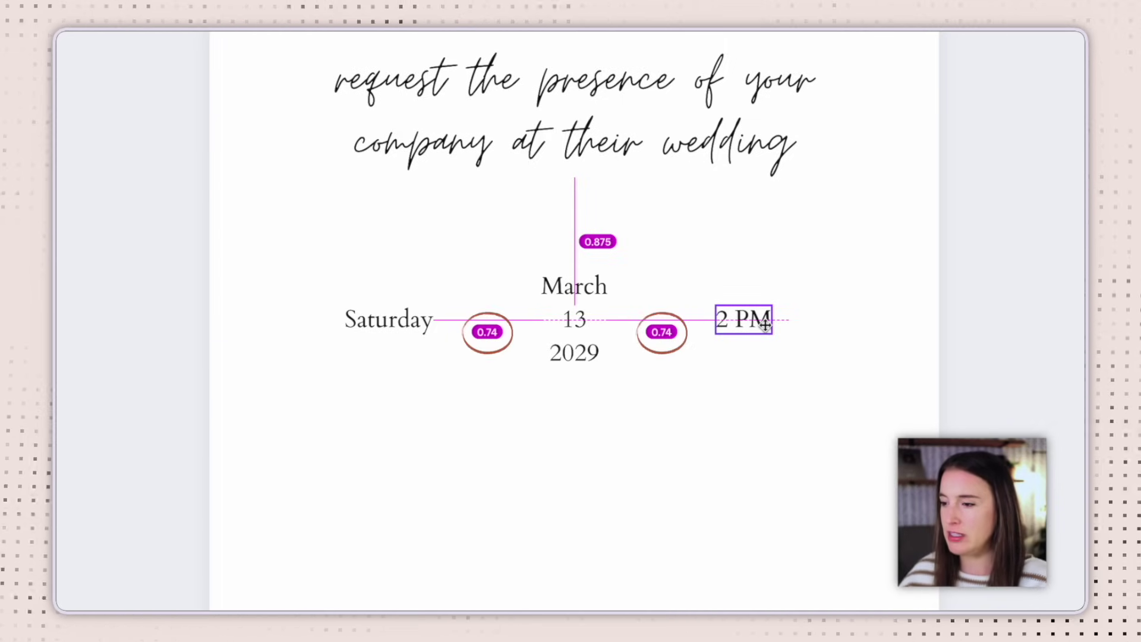
left_click(654, 309)
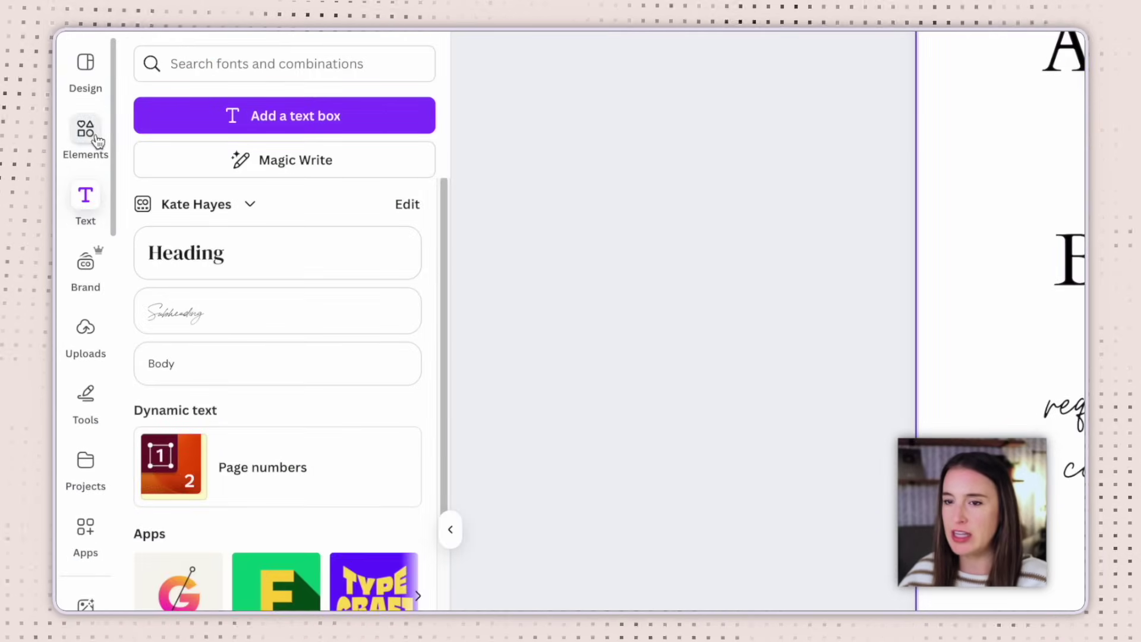
Search Elements for 'line' and add a plain straight line below the date row
left_click(67, 125)
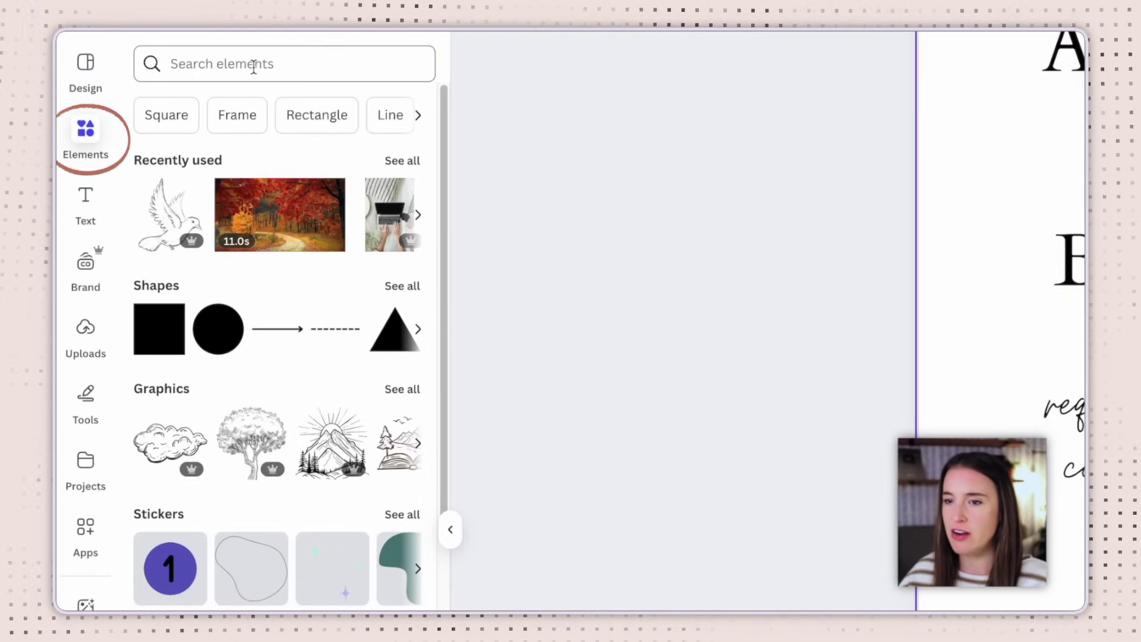
left_click(249, 62)
type("line")
key("Return")
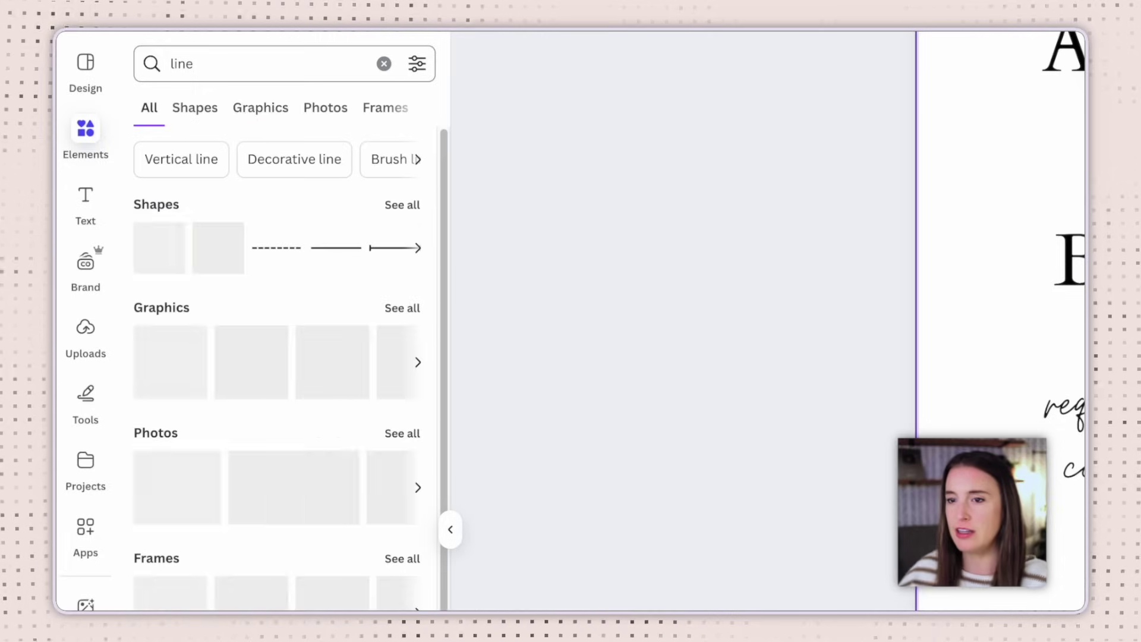
left_click(194, 109)
left_click(278, 120)
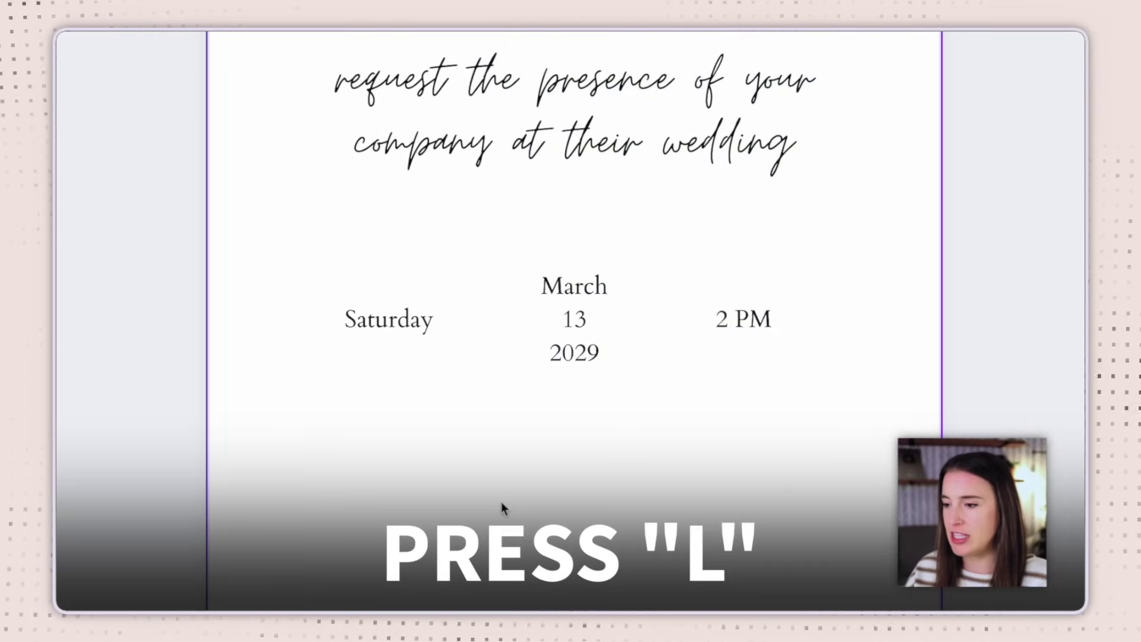
key("l")
left_click_drag(591, 183, 565, 541)
scroll(568, 535, "up", 5)
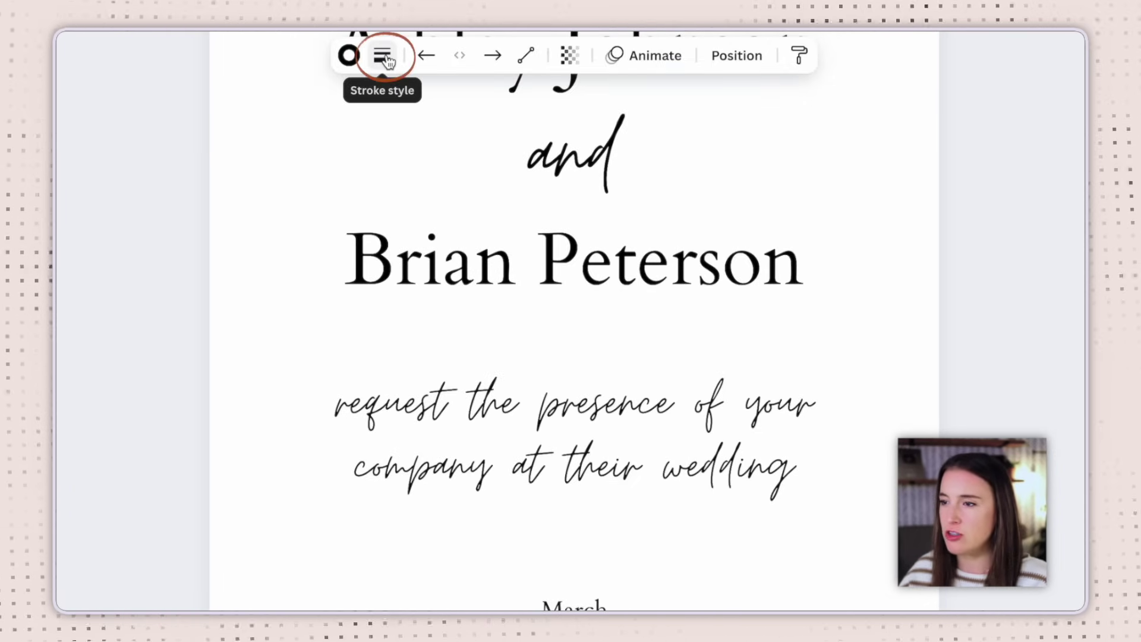
Make the line a thin vertical divider between Saturday and the date
left_click(384, 58)
left_click_drag(273, 222, 276, 224)
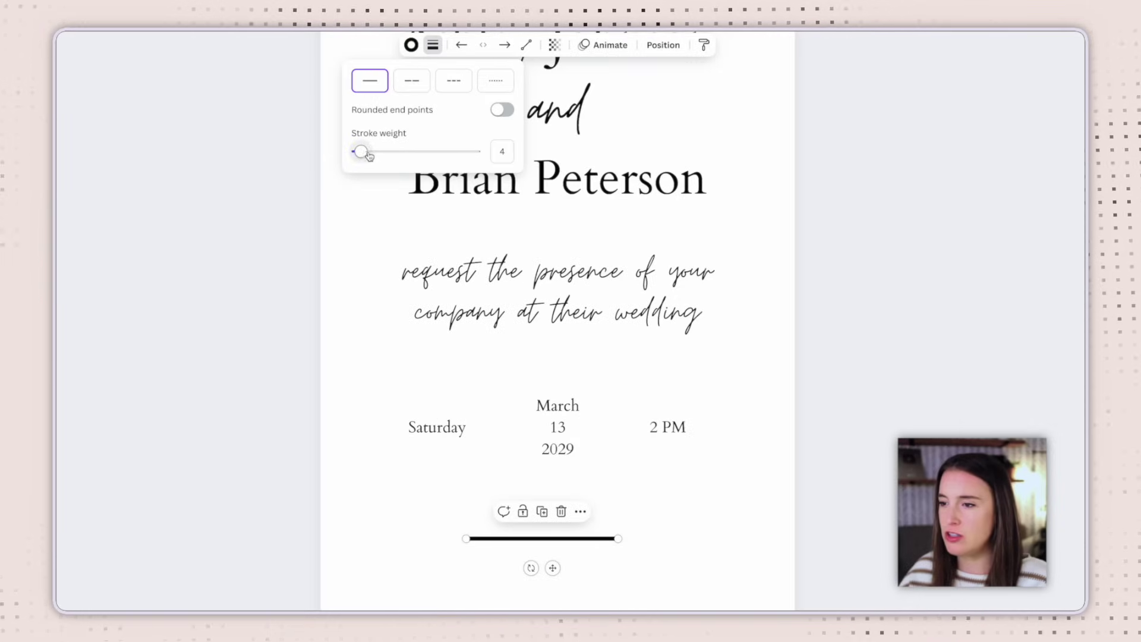
left_click_drag(363, 154, 356, 155)
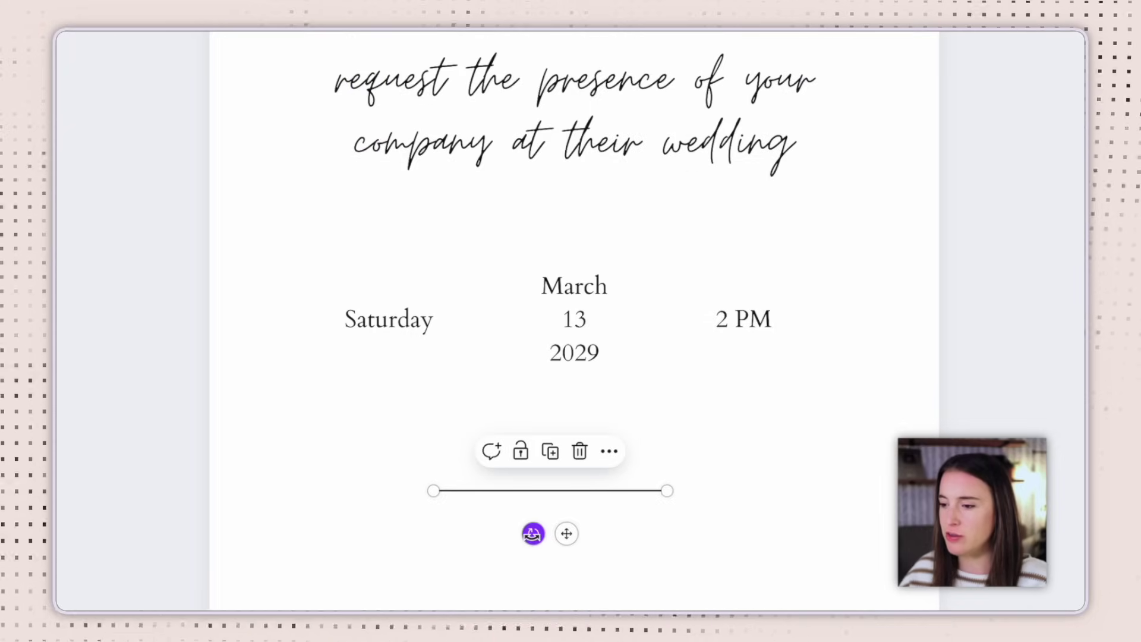
left_click_drag(533, 533, 522, 303)
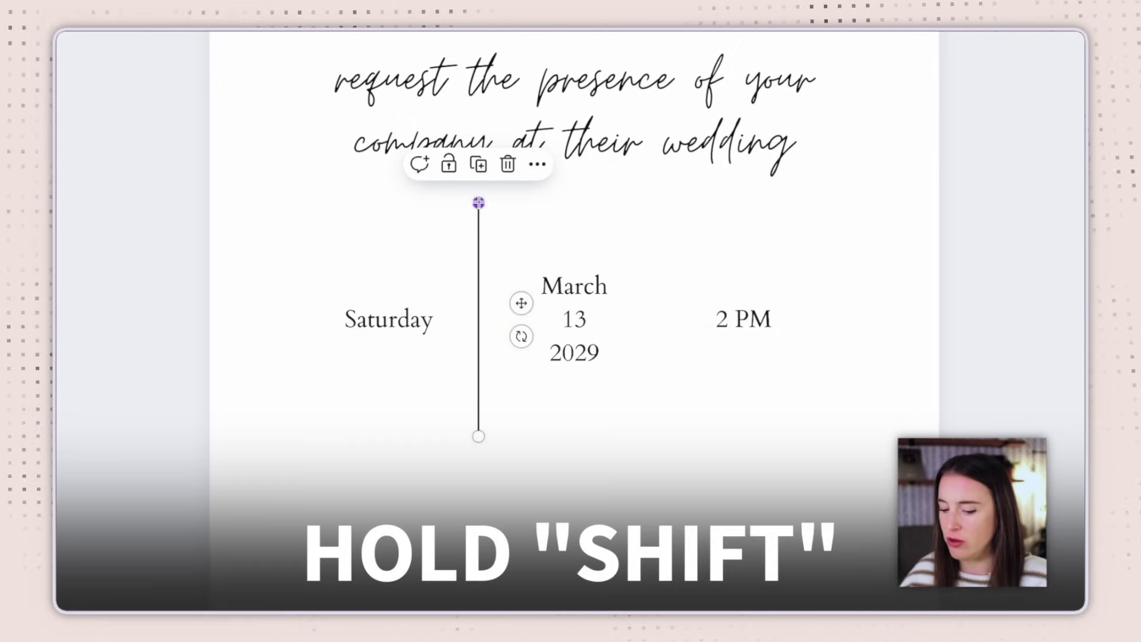
left_click_drag(479, 203, 479, 281)
left_click_drag(520, 339, 529, 305)
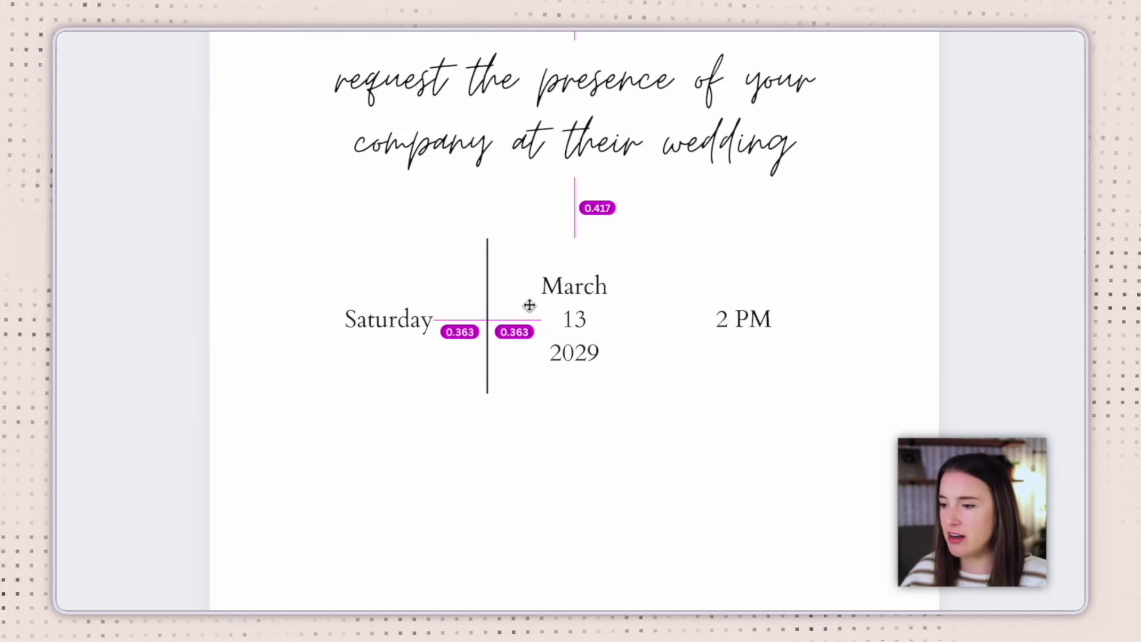
mouse_move(530, 306)
left_mouse_down()
mouse_move(520, 305)
mouse_move(530, 305)
left_mouse_up()
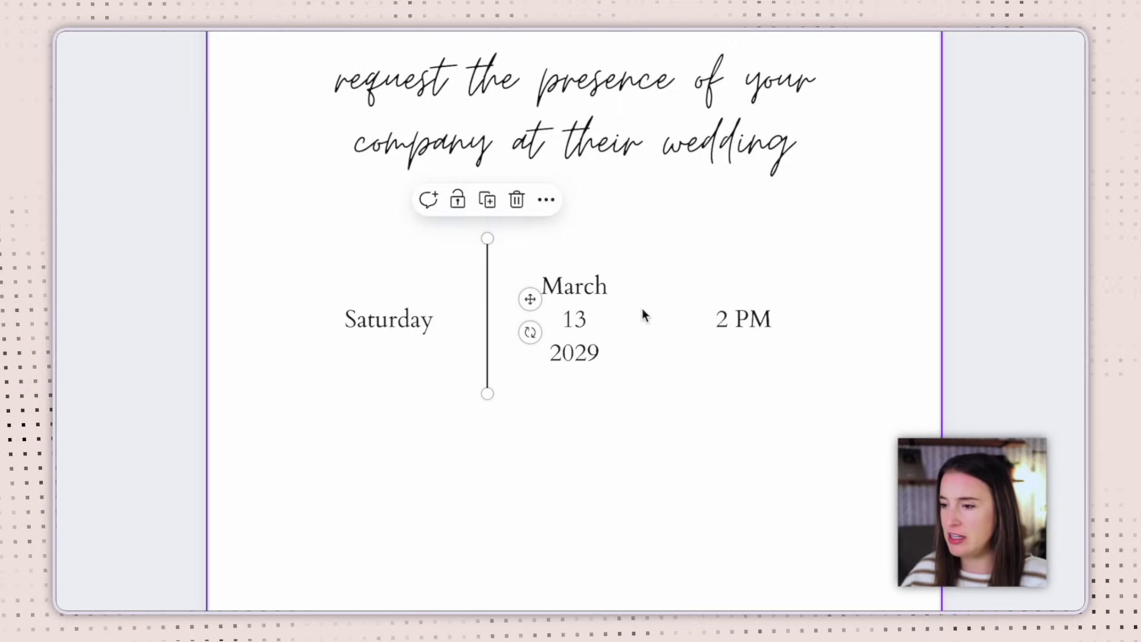
Duplicate the divider between the date and 2 PM, and shorten both dividers
left_click(487, 201)
left_click_drag(554, 323, 706, 301)
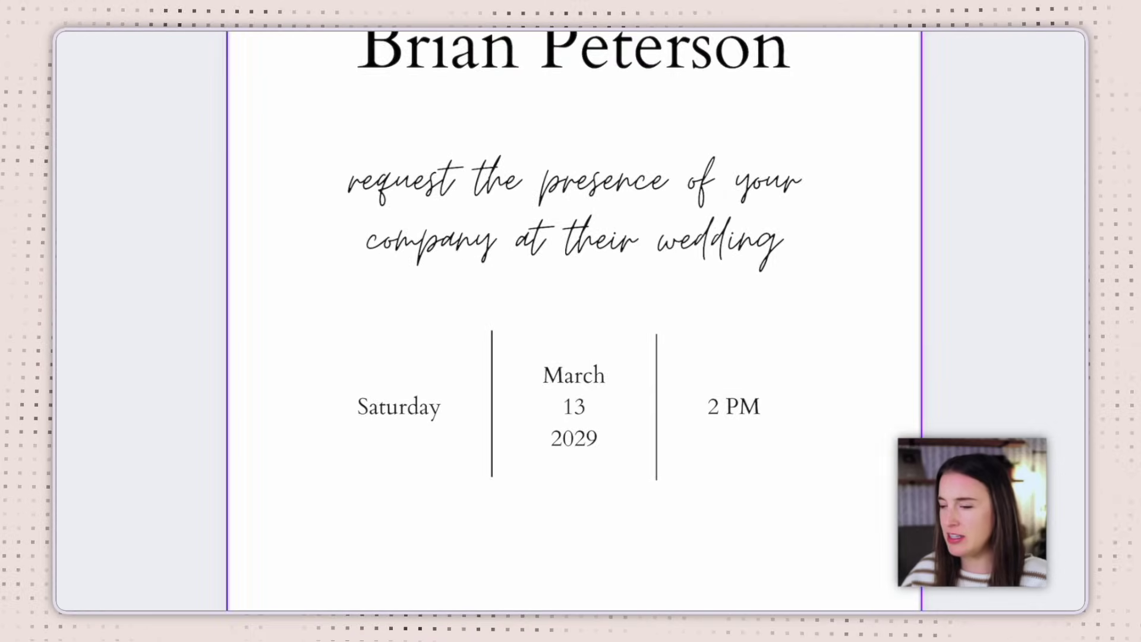
left_click(492, 395)
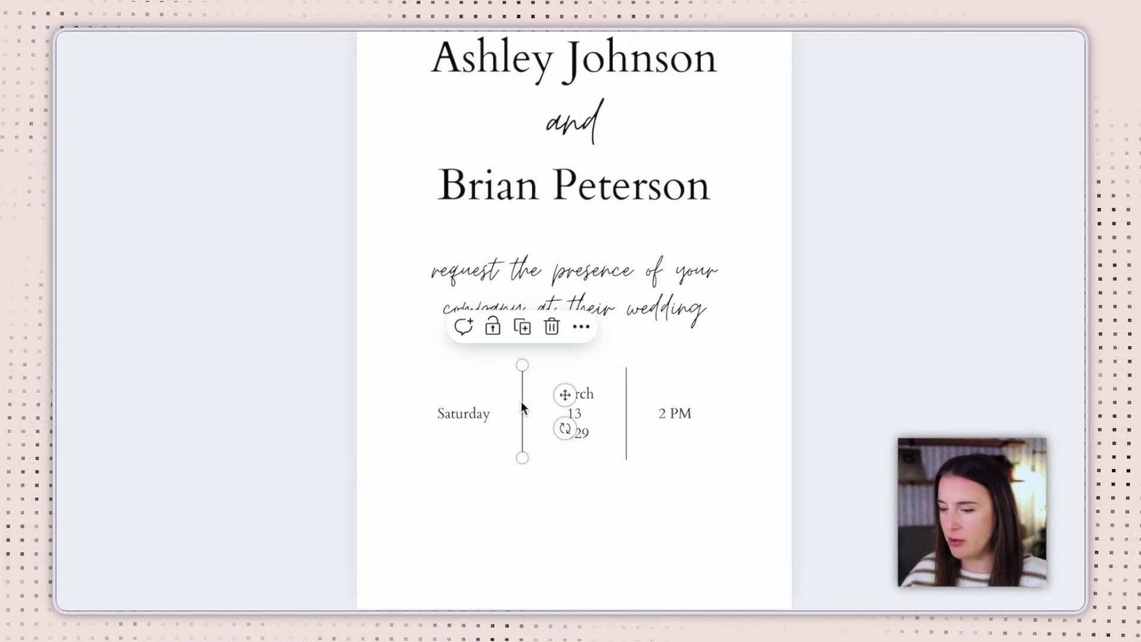
left_click_drag(522, 365, 522, 386)
left_click(628, 386)
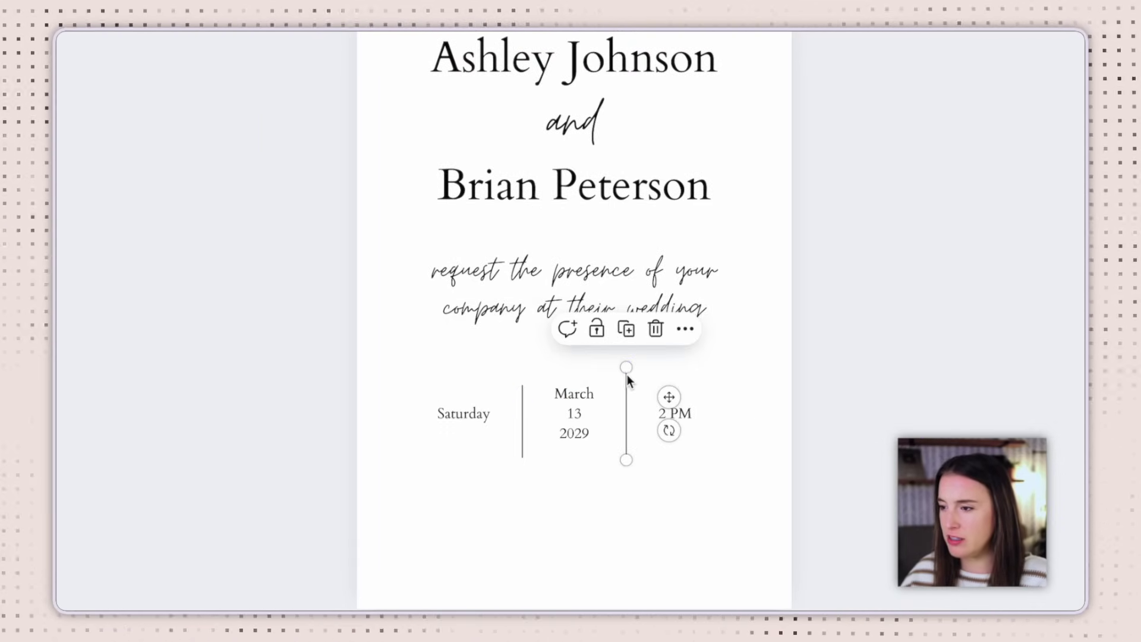
left_click_drag(627, 368, 627, 385)
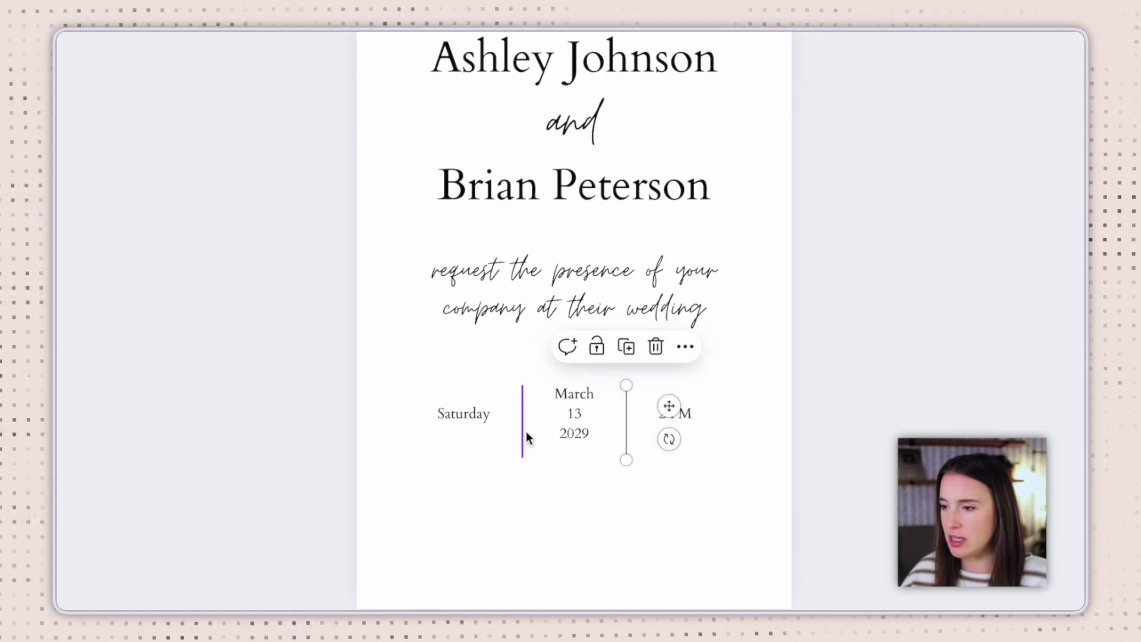
left_click(524, 432)
key("Escape")
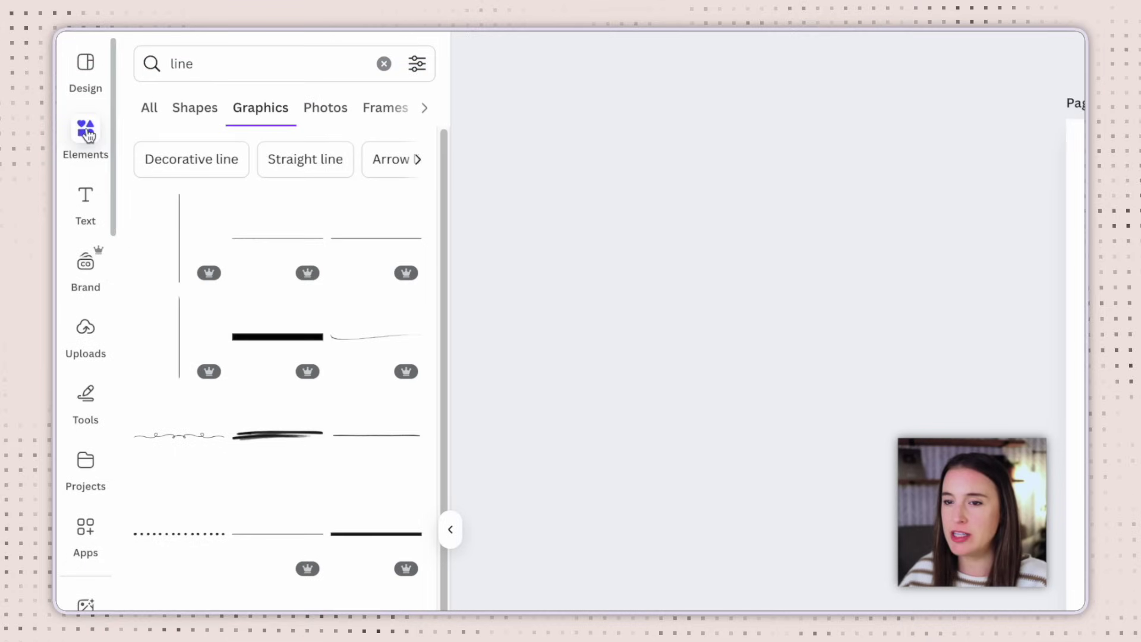
Search Elements for 'flower' graphics and drag a line-art flower onto the page
left_click(384, 63)
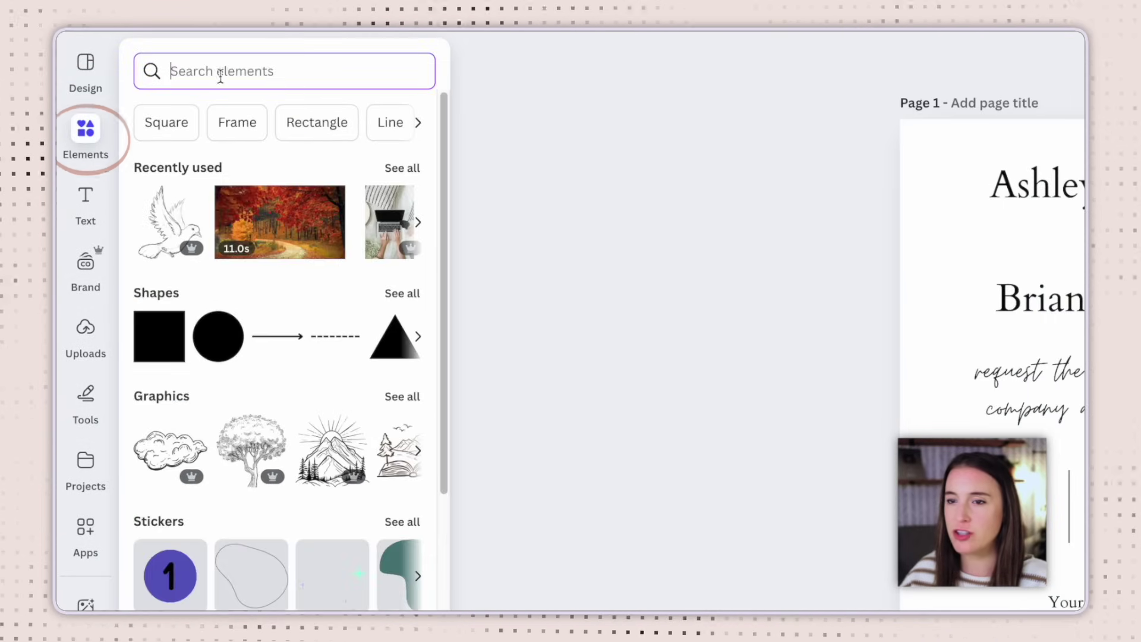
type("flower")
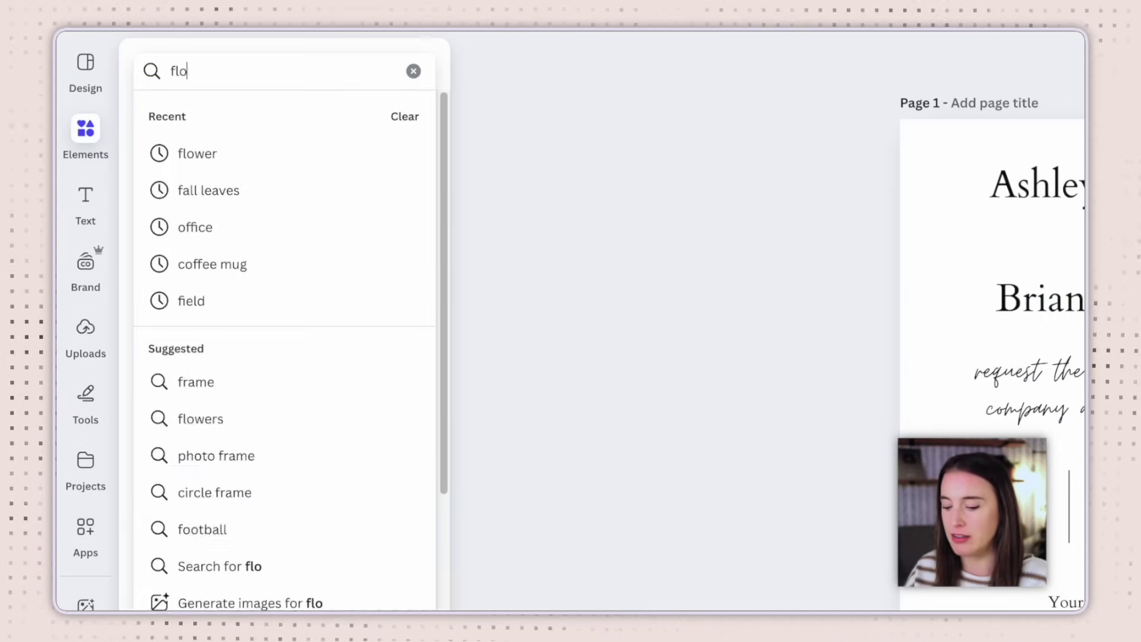
key("Return")
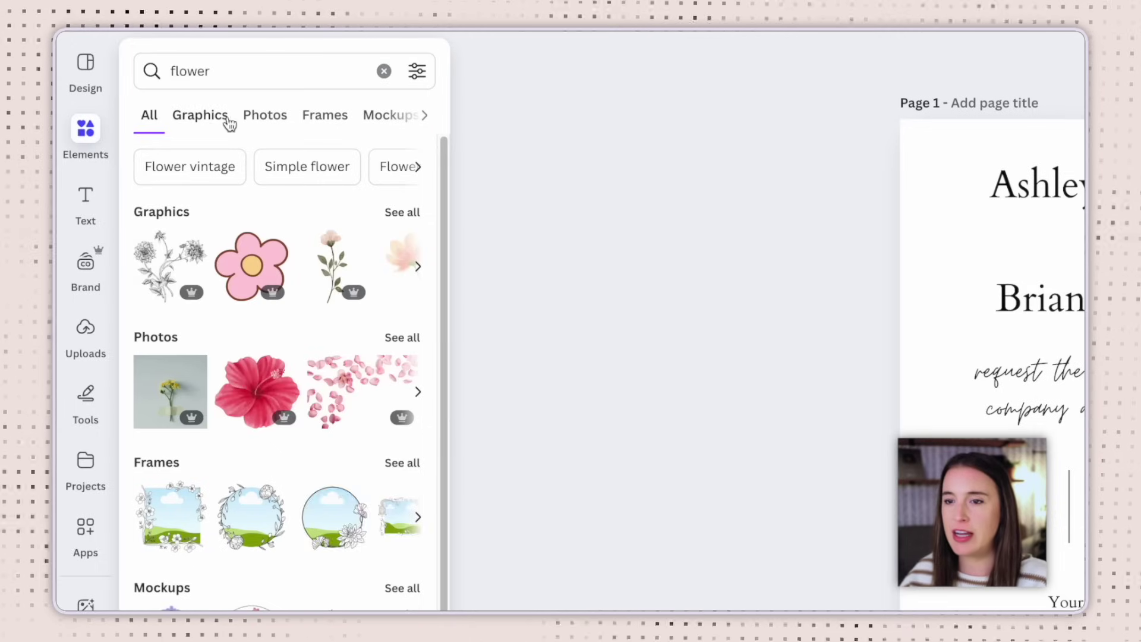
left_click(205, 119)
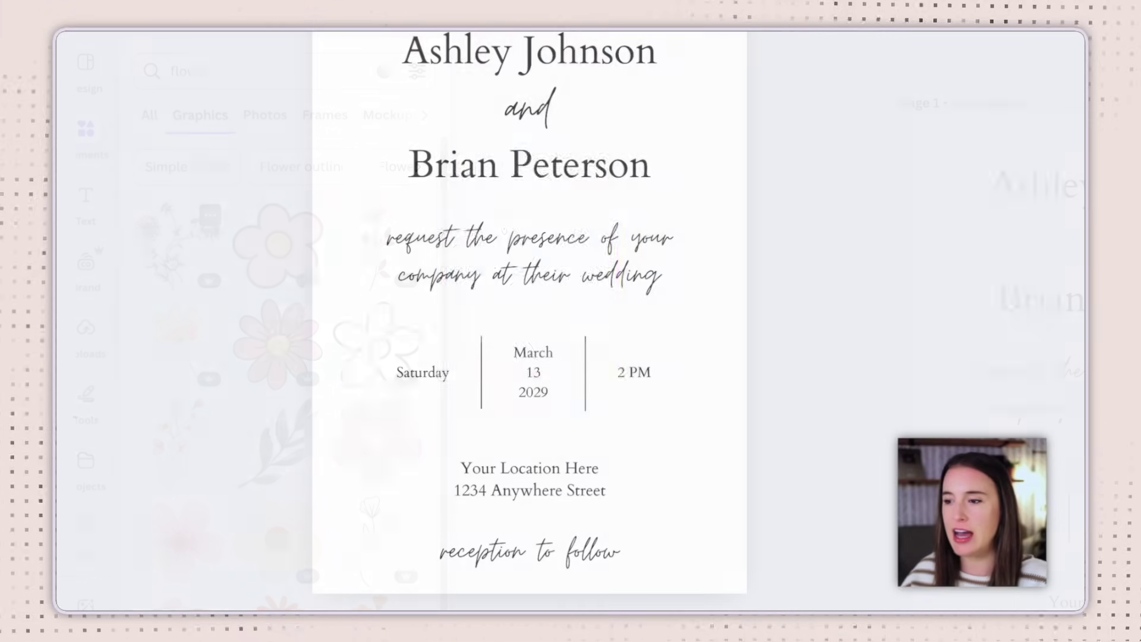
left_click_drag(541, 319, 413, 528)
left_click_drag(514, 444, 377, 525)
scroll(380, 561, "down", 1)
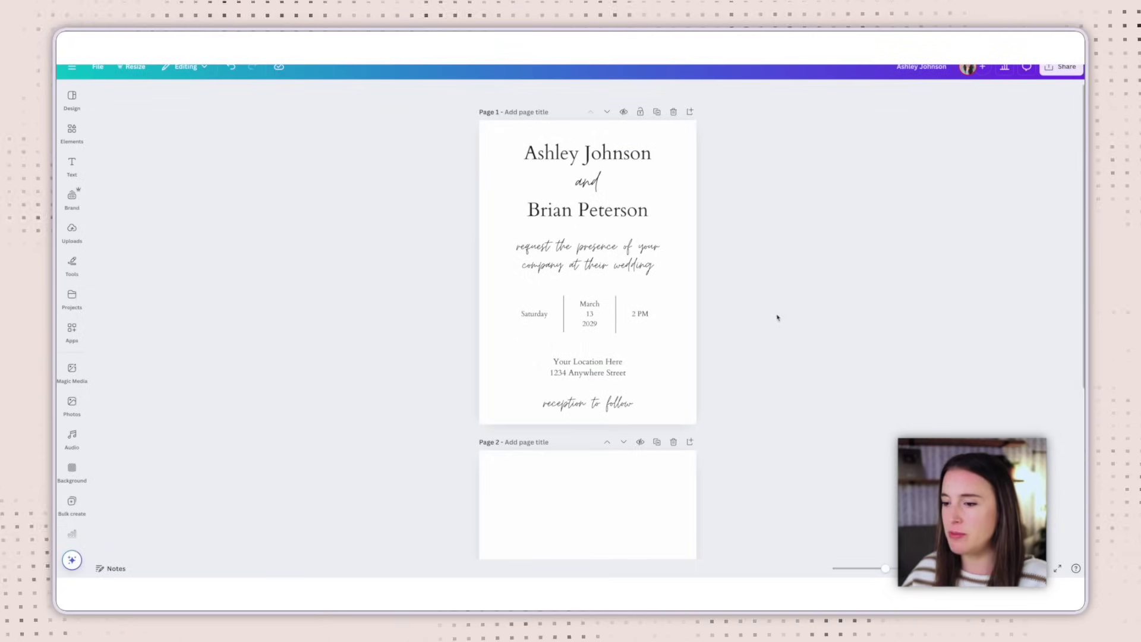
Scroll down the invitation canvas to view the blank Page 2 and Page 3
scroll(779, 320, "down", 3)
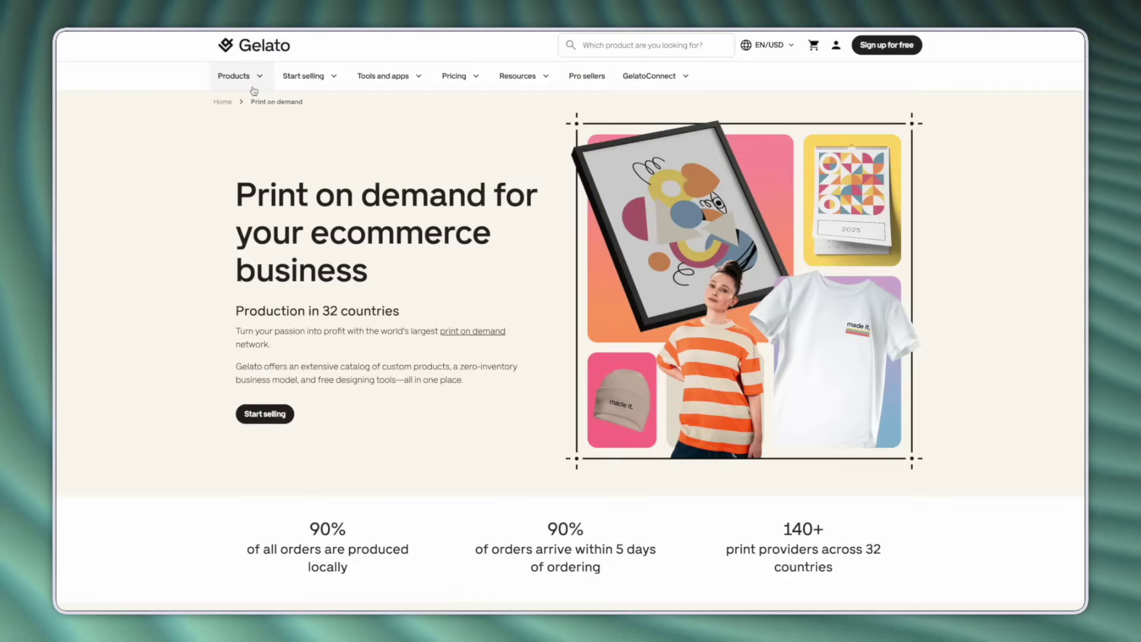
Open Gelato's Products menu to browse categories such as Cards, Calendars and Wall art
left_click(253, 89)
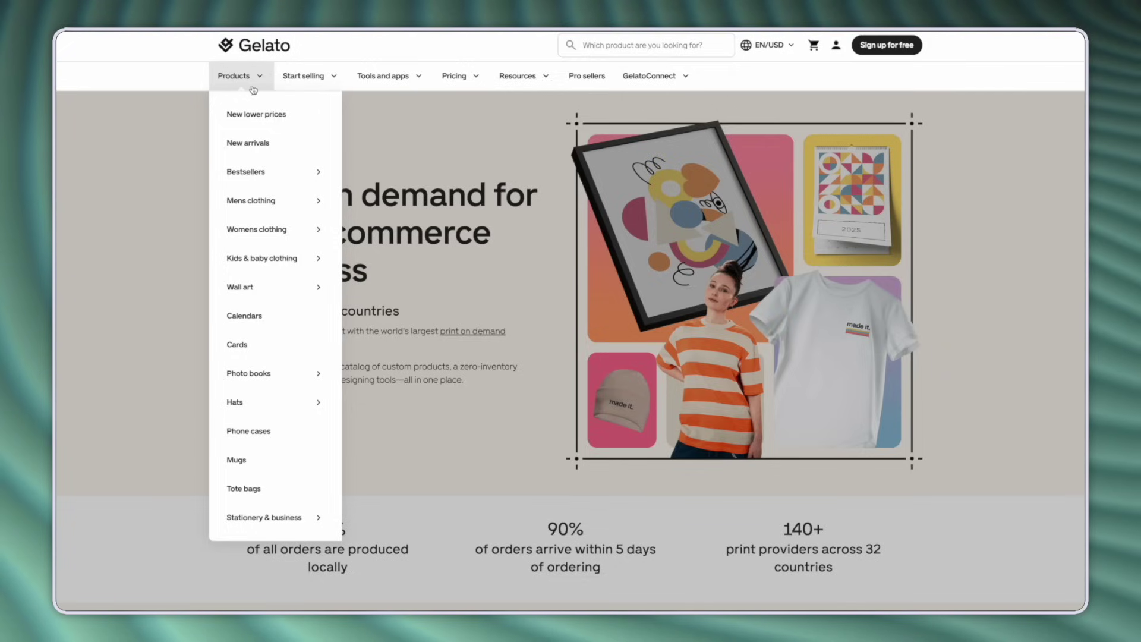
mouse_move(263, 232)
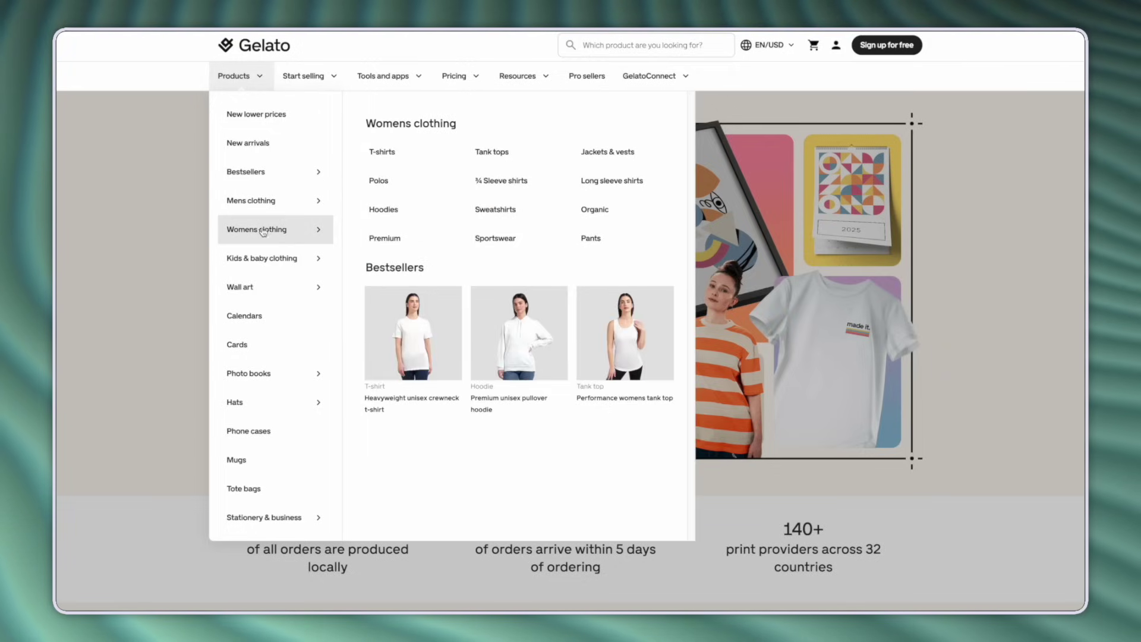
mouse_move(264, 301)
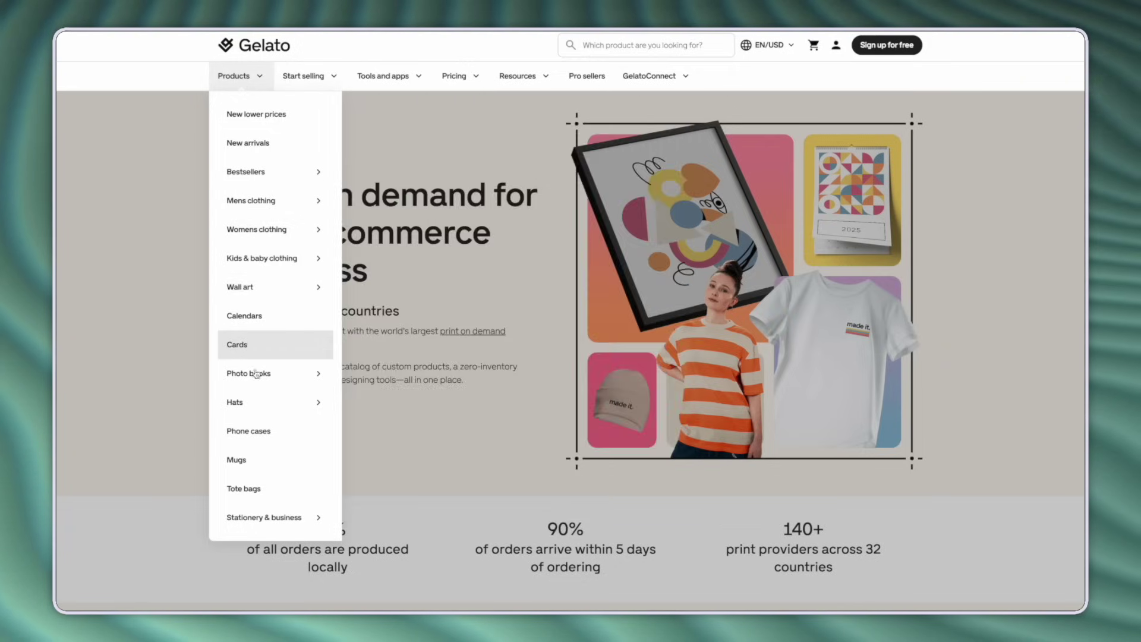